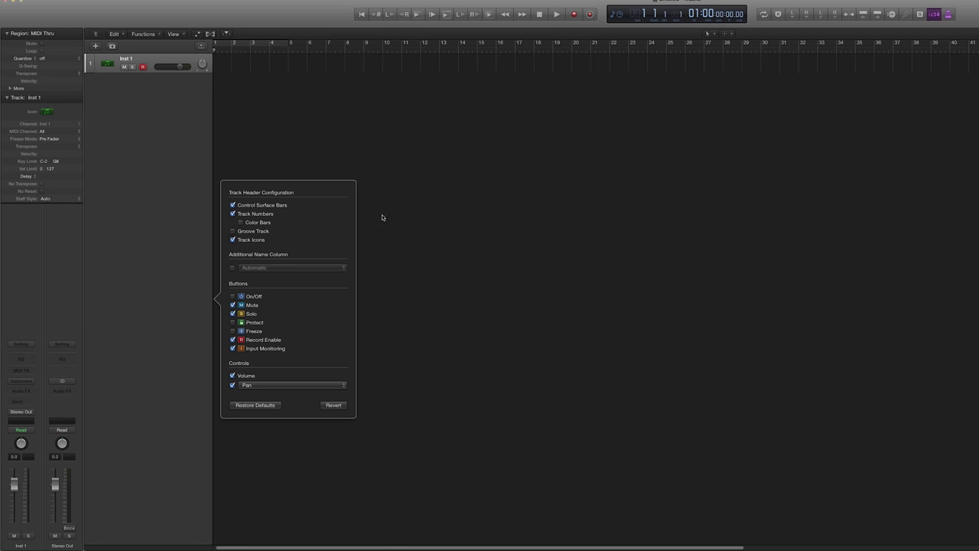
- Configure the track header to show the Freeze button and hide the track icons
{"action": "left_click", "coordinate": [261, 333]}
{"action": "left_click", "coordinate": [237, 239]}
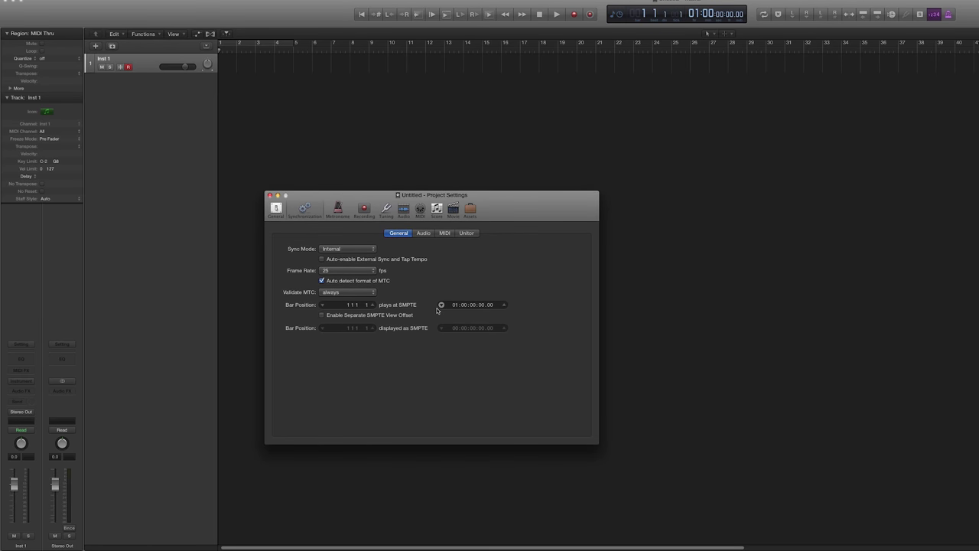
- Lower the audio click volume slightly in the project's metronome settings
{"action": "left_click", "coordinate": [338, 209]}
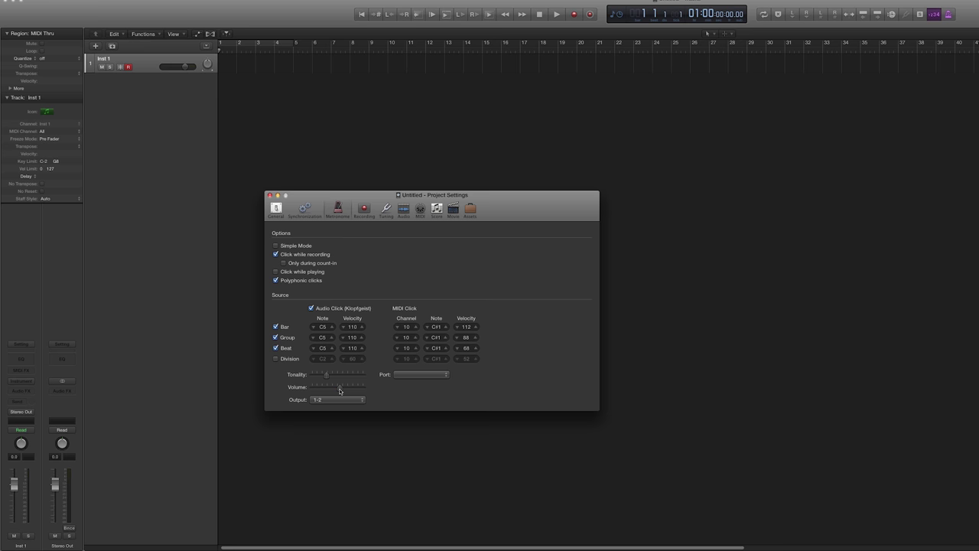
{"action": "left_click_drag", "start_coordinate": [340, 388], "coordinate": [338, 389]}
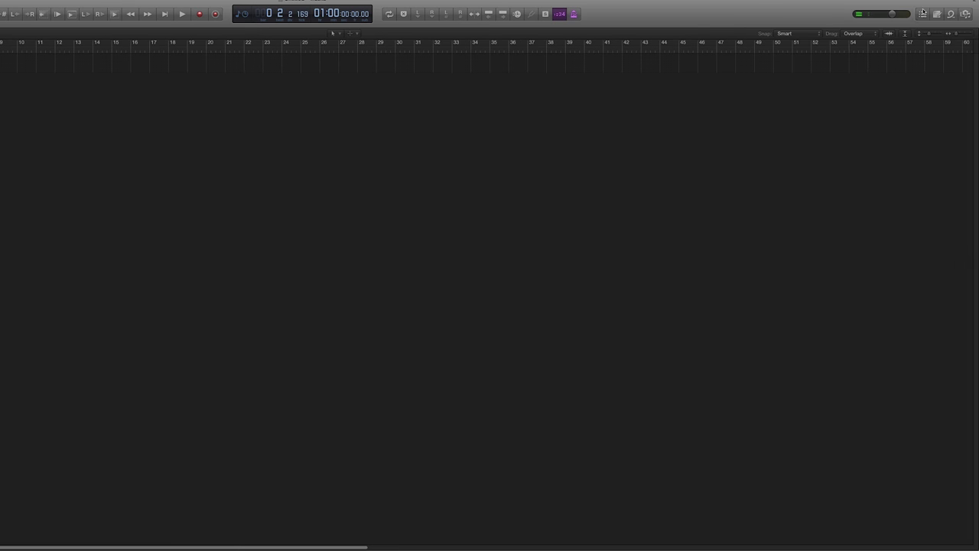
- Show the tempo list and set the position of its 120 bpm tempo event to bar 5
{"action": "left_click", "coordinate": [923, 15]}
{"action": "left_click", "coordinate": [914, 33]}
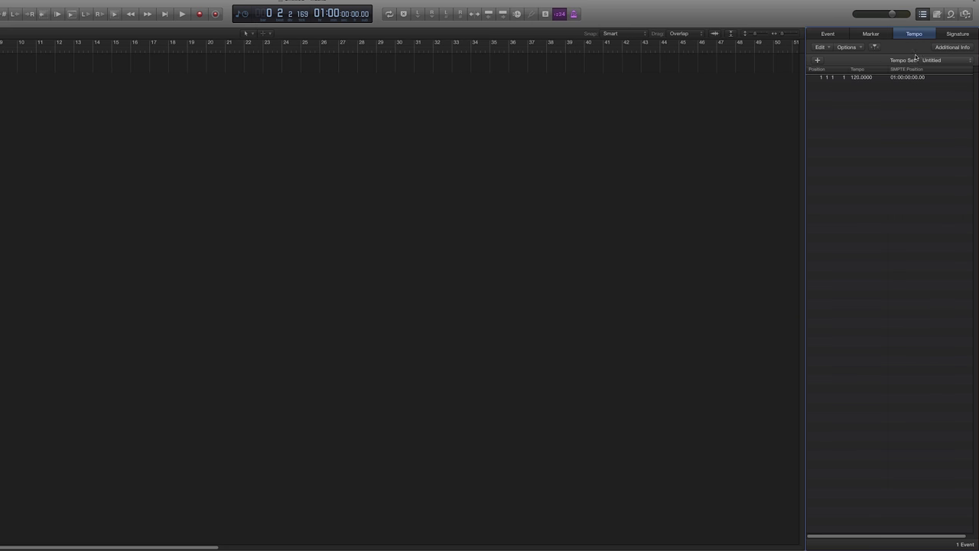
{"action": "double_click", "coordinate": [823, 78]}
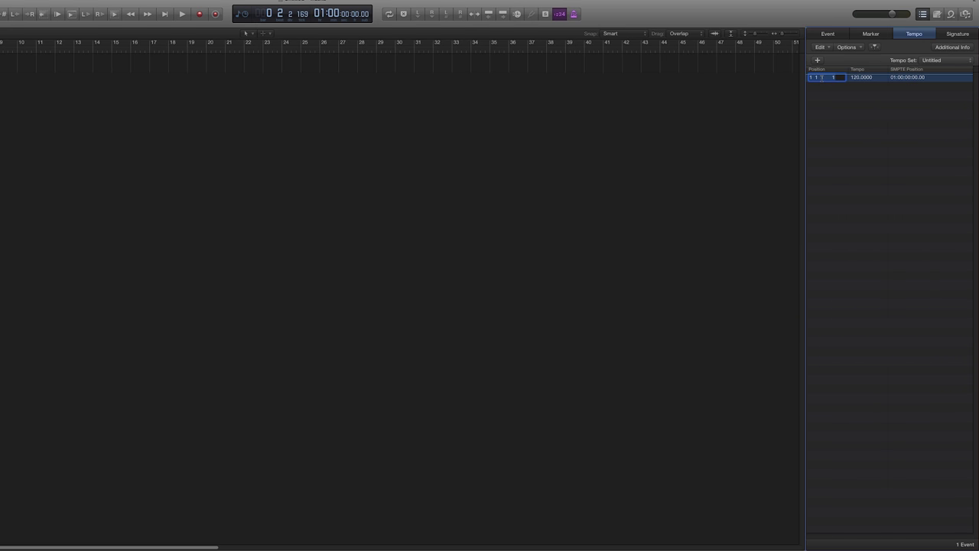
{"action": "type", "text": "5"}
{"action": "key", "text": "Return"}
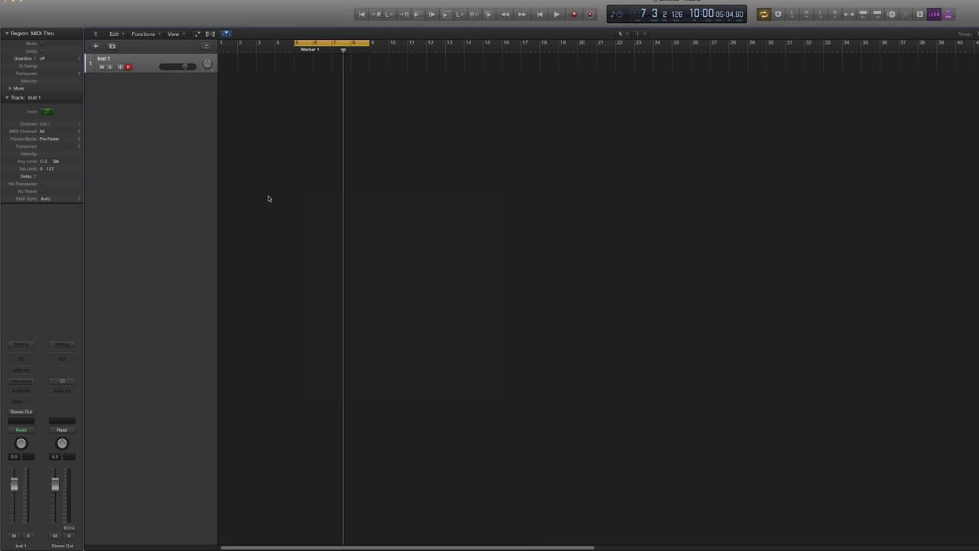
- Enable MTC transmission to IAC Driver Logic>PT in the project's MIDI synchronization settings, and close the settings
{"action": "key", "text": "alt+p"}
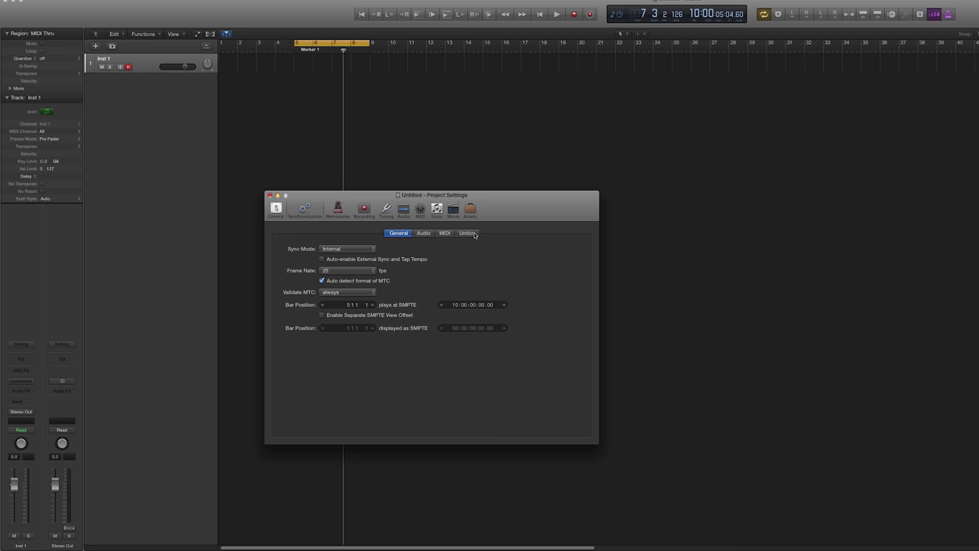
{"action": "left_click", "coordinate": [444, 232]}
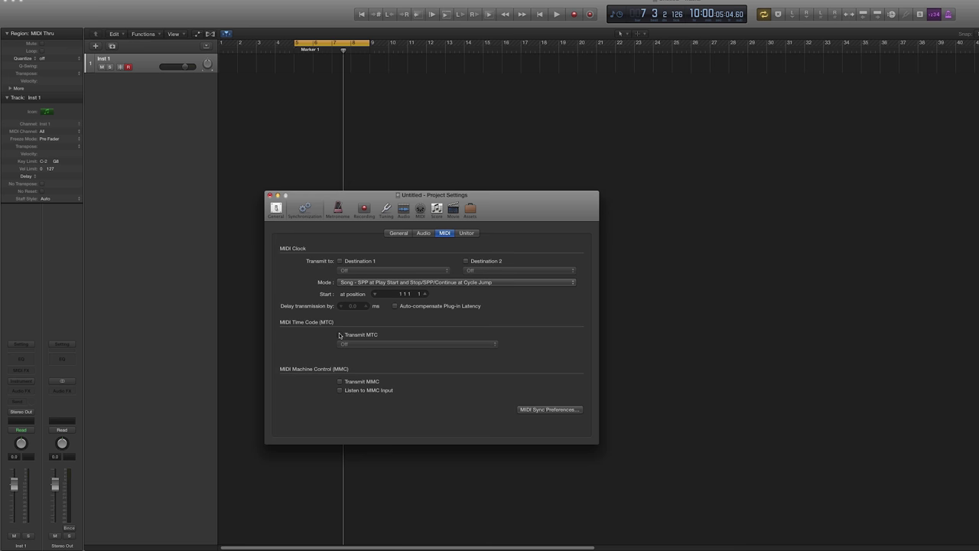
{"action": "left_click", "coordinate": [340, 334]}
{"action": "left_click", "coordinate": [450, 343]}
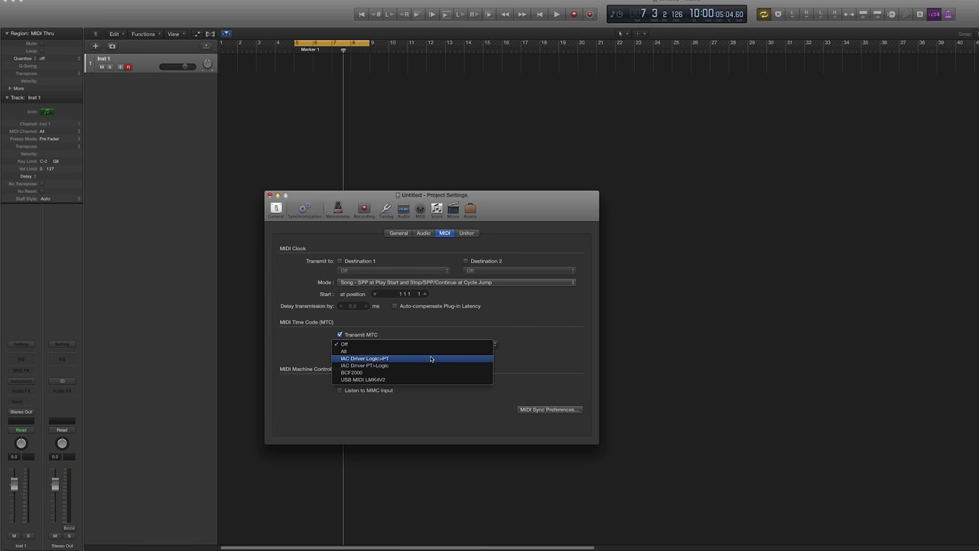
{"action": "left_click", "coordinate": [377, 361]}
{"action": "left_click", "coordinate": [268, 195]}
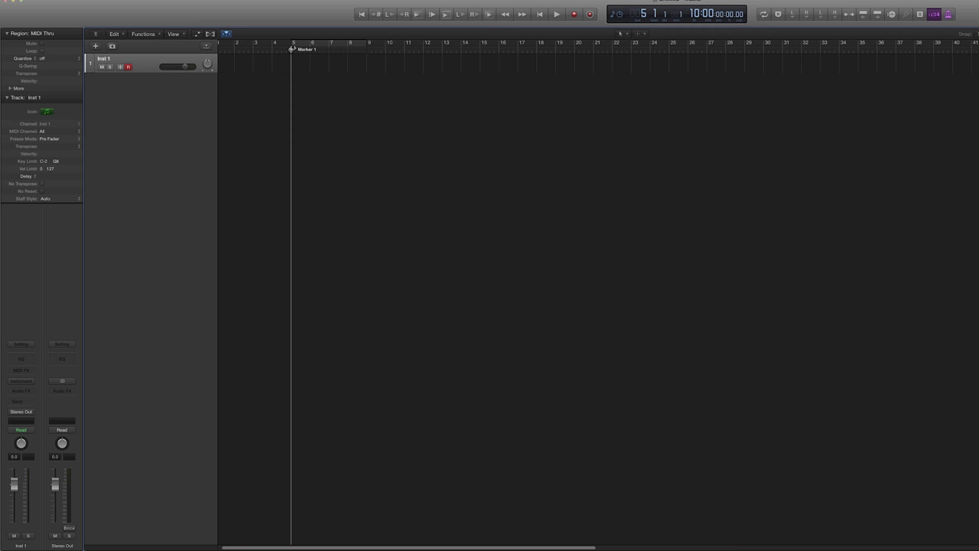
- Play the project from bar 5, switch to Pro Tools and move its Edit window aside to check the timecode sync
{"action": "key", "text": "space"}
{"action": "key", "text": "super+Tab"}
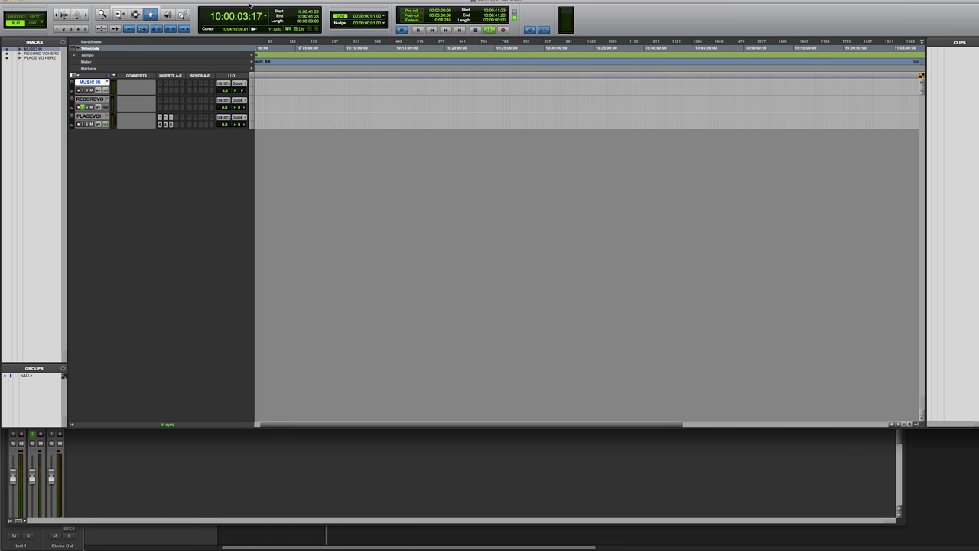
{"action": "left_click_drag", "start_coordinate": [249, 6], "coordinate": [774, 33]}
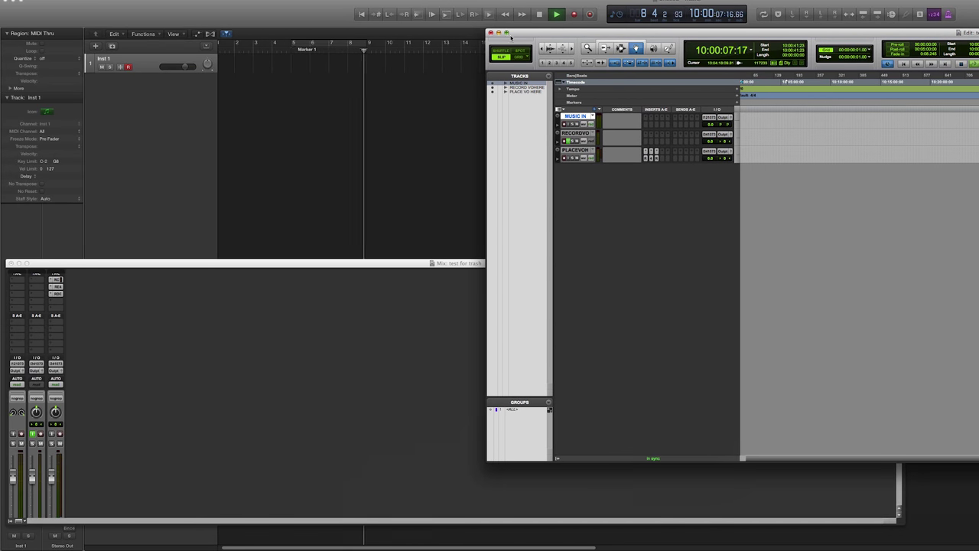
{"action": "double_click", "coordinate": [511, 35]}
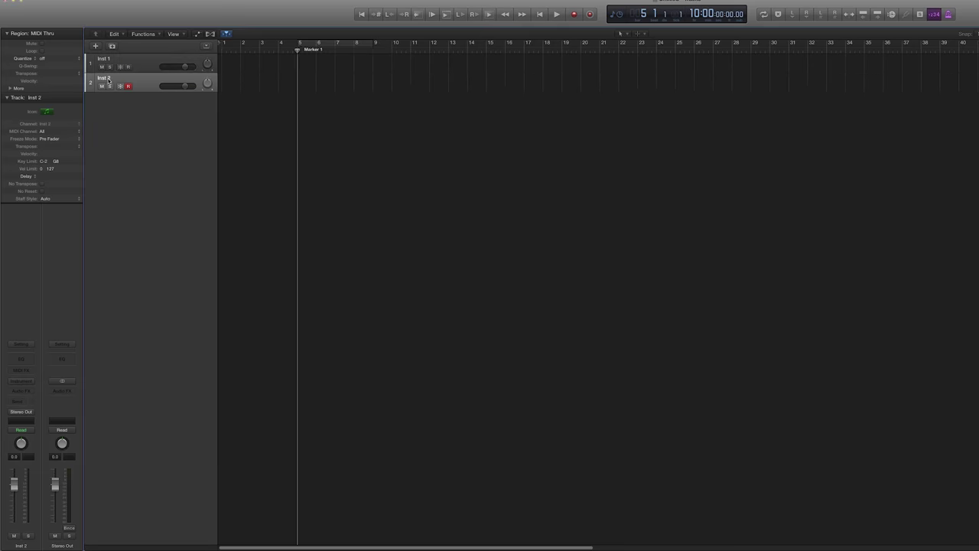
- Reassign the Inst 1 track to No Output and rename it Strings
{"action": "left_click", "coordinate": [112, 61]}
{"action": "right_click", "coordinate": [106, 59]}
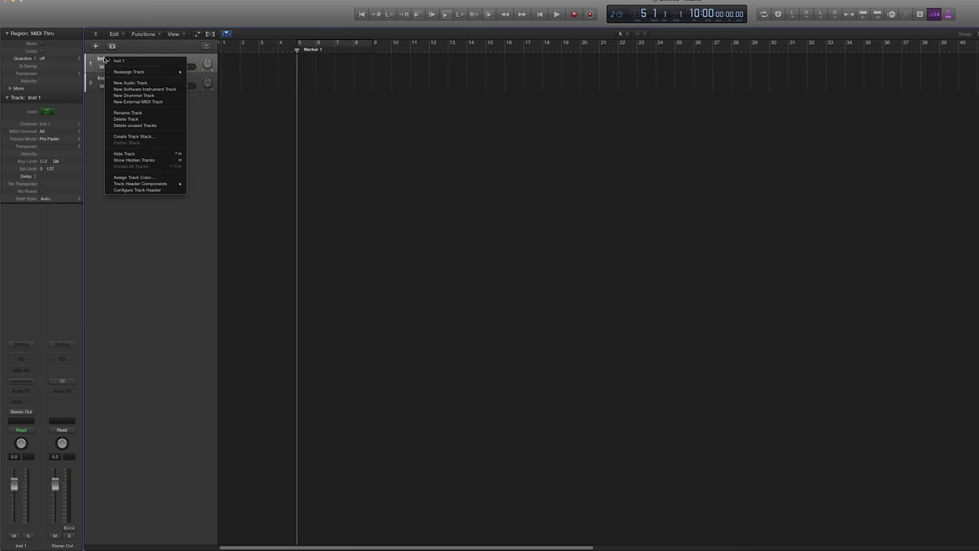
{"action": "mouse_move", "coordinate": [154, 73]}
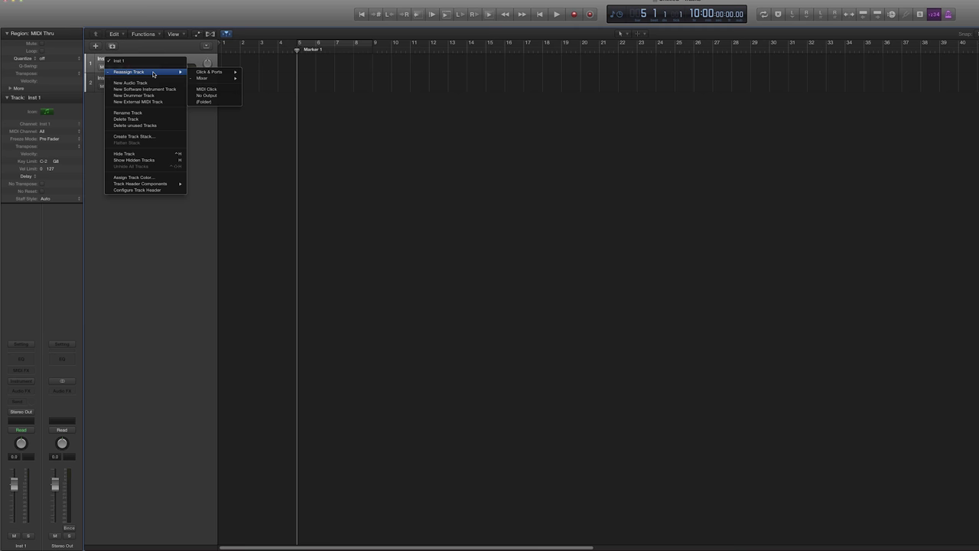
{"action": "left_click", "coordinate": [234, 97]}
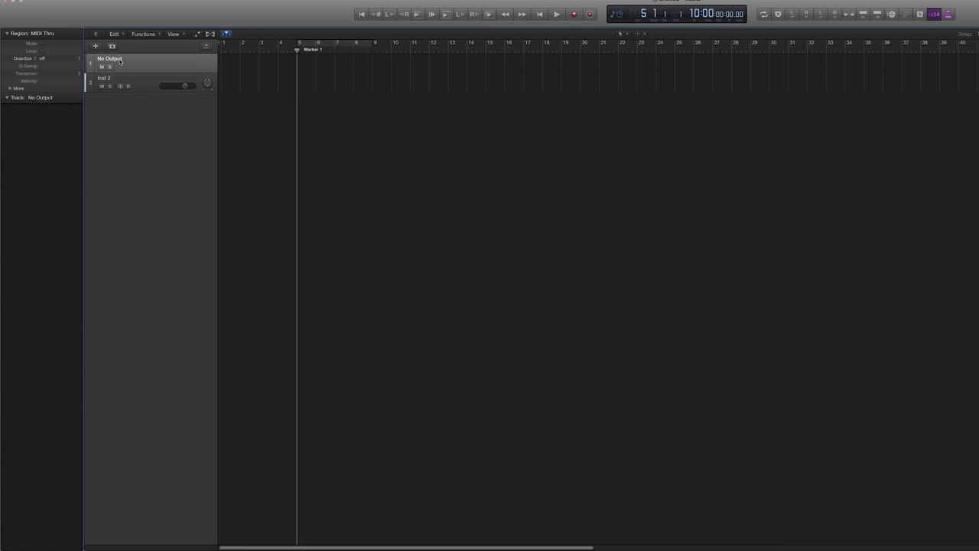
{"action": "double_click", "coordinate": [120, 62]}
{"action": "type", "text": "Strings"}
- Add No Output tracks named Brass, Woods, Synths, Loops & Rhythms, Pianos, Underdubs, PB Stems Monitor and PB Stems Tracks below Strings
{"action": "key", "text": "super+d"}
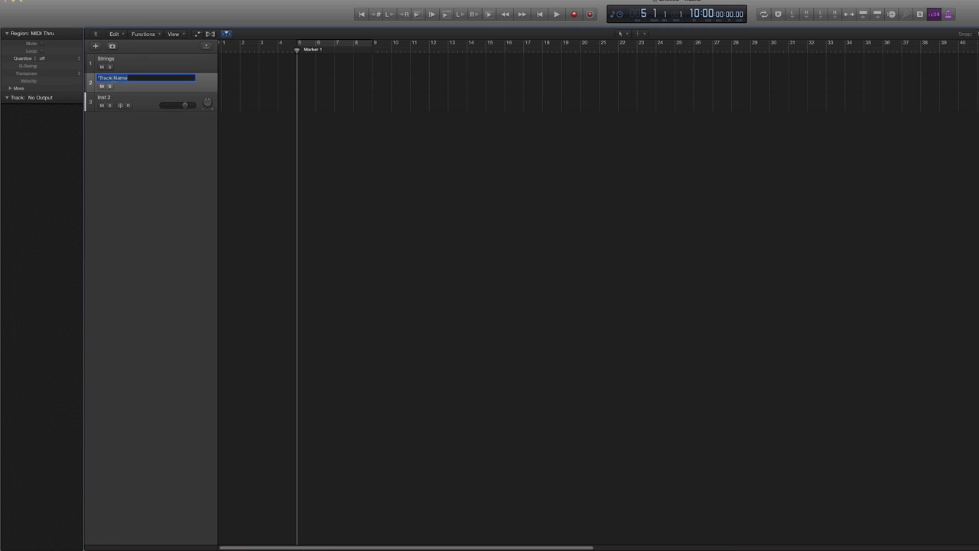
{"action": "type", "text": "Brass"}
{"action": "key", "text": "super+d"}
{"action": "type", "text": "Woods"}
{"action": "key", "text": "super+d"}
{"action": "type", "text": "Synths"}
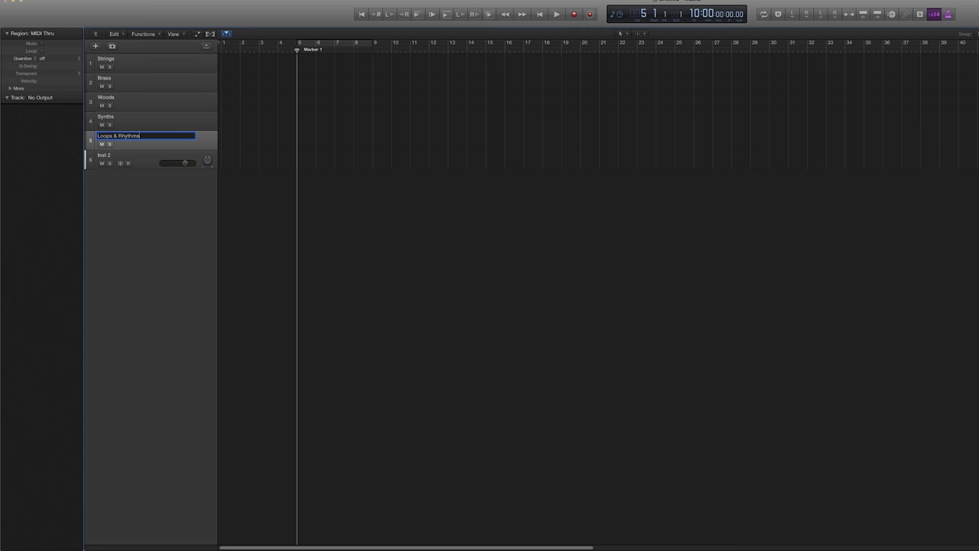
{"action": "key", "text": "Return"}
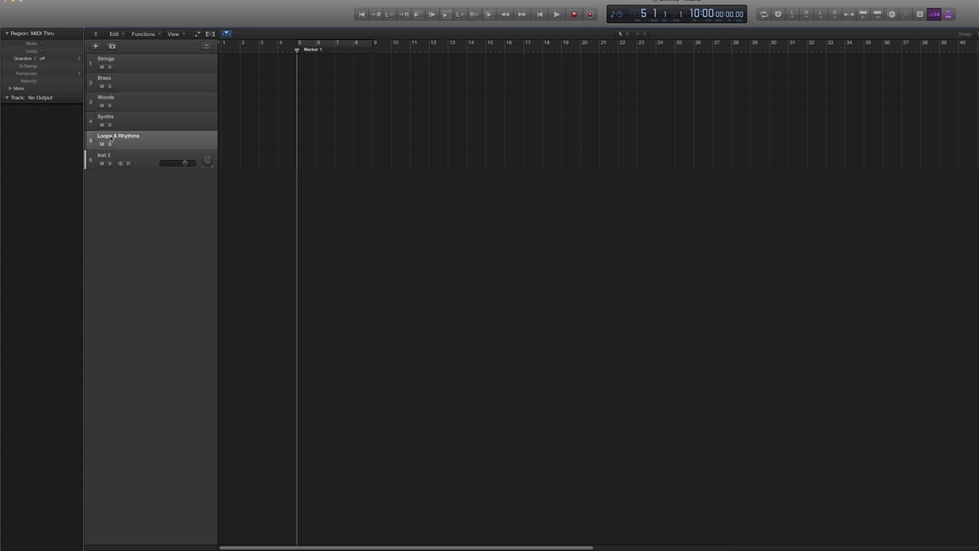
{"action": "key", "text": "super+d"}
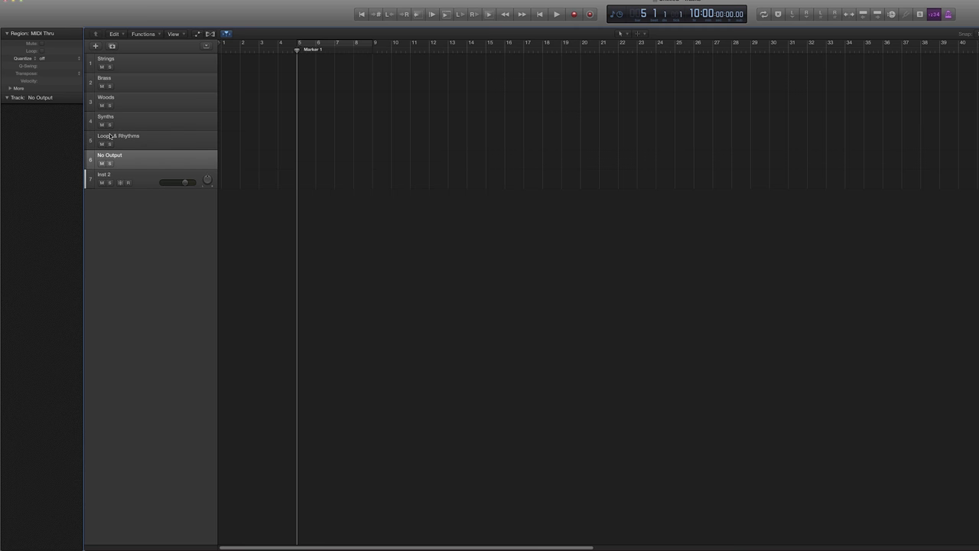
{"action": "double_click", "coordinate": [110, 155]}
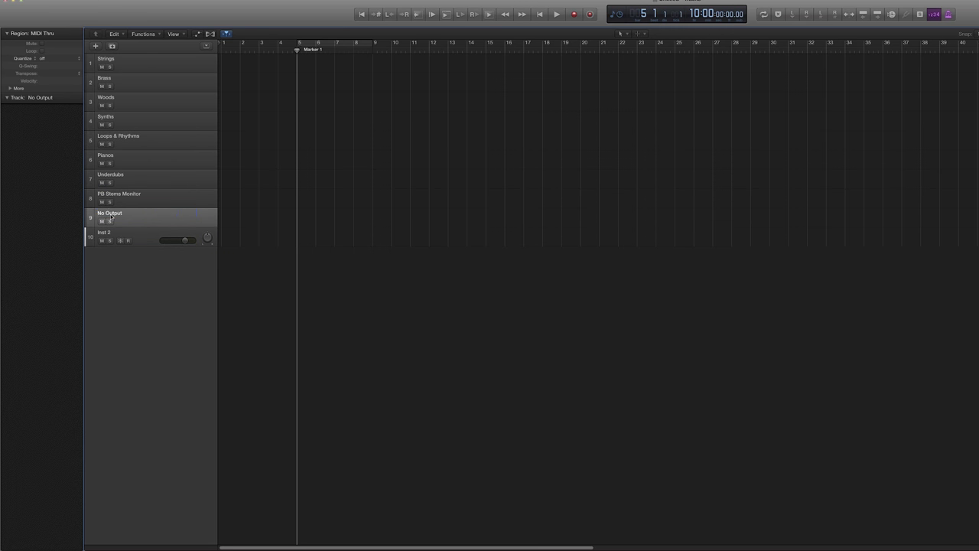
- Load the Native Instruments Kontakt 5 plug-in on the Inst 2 track and close its plug-in window
{"action": "left_click", "coordinate": [108, 238]}
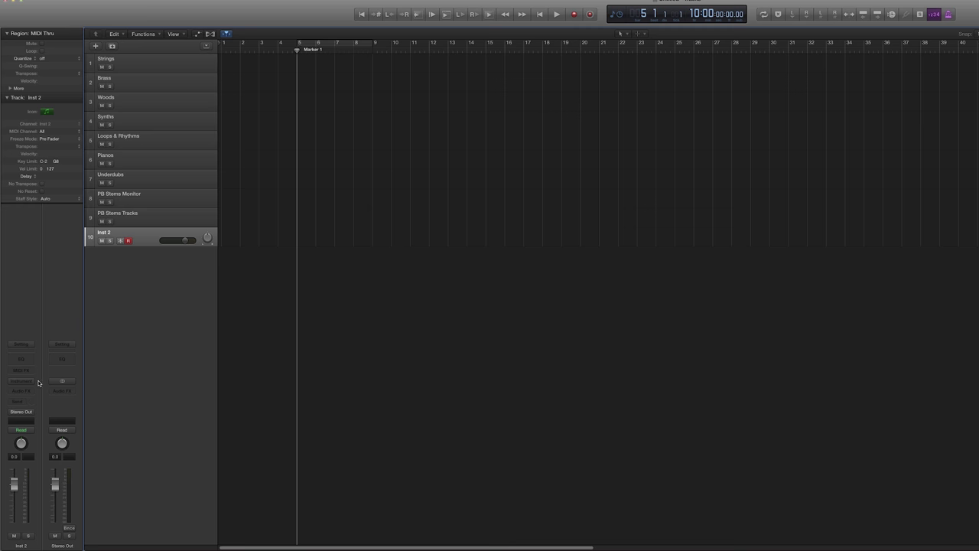
{"action": "left_click", "coordinate": [30, 385]}
{"action": "mouse_move", "coordinate": [62, 528]}
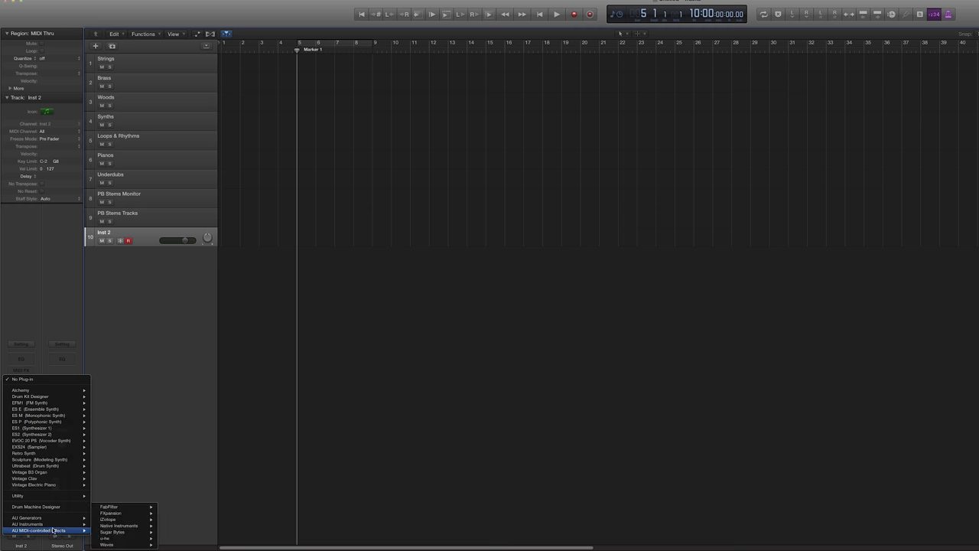
{"action": "left_click", "coordinate": [114, 527]}
{"action": "left_click", "coordinate": [25, 20]}
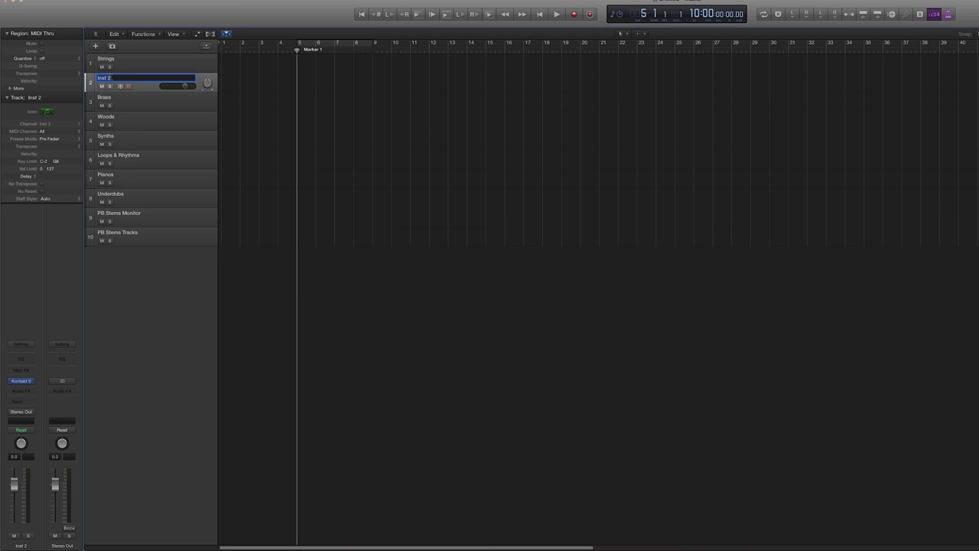
- Rename the Kontakt track under Strings 100 Strings Longs and name a second Kontakt track 200 Strings Short
{"action": "type", "text": "100 Strings"}
{"action": "key", "text": "Return"}
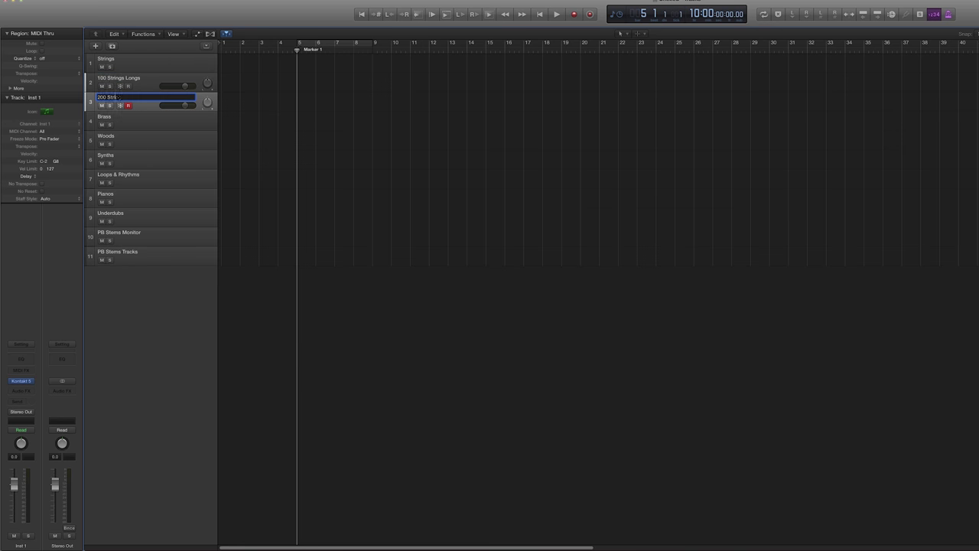
{"action": "type", "text": "Strings Short"}
{"action": "key", "text": "Return"}
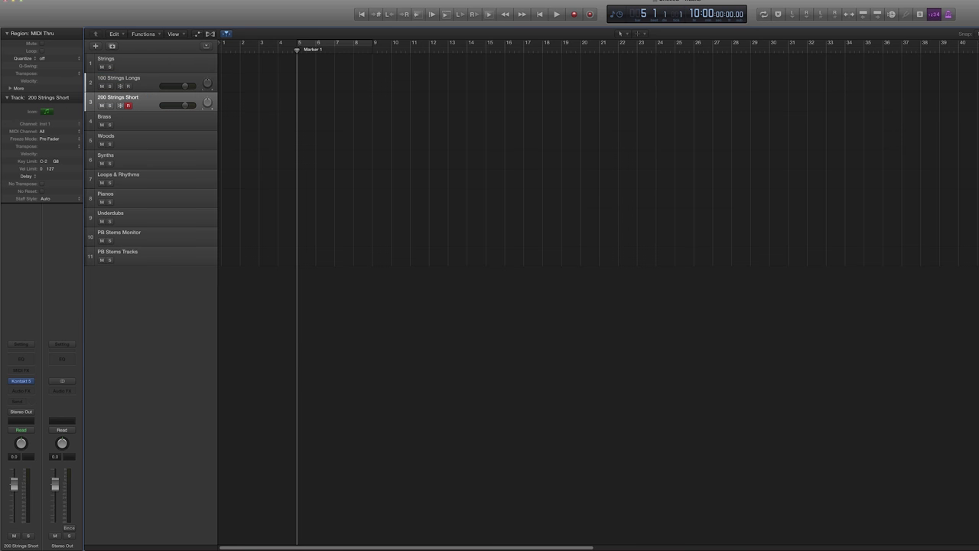
- Add another Kontakt 5 instrument track below 200 Strings Short and name it 200 Strings Pizz Col
{"action": "key", "text": "super+alt+s"}
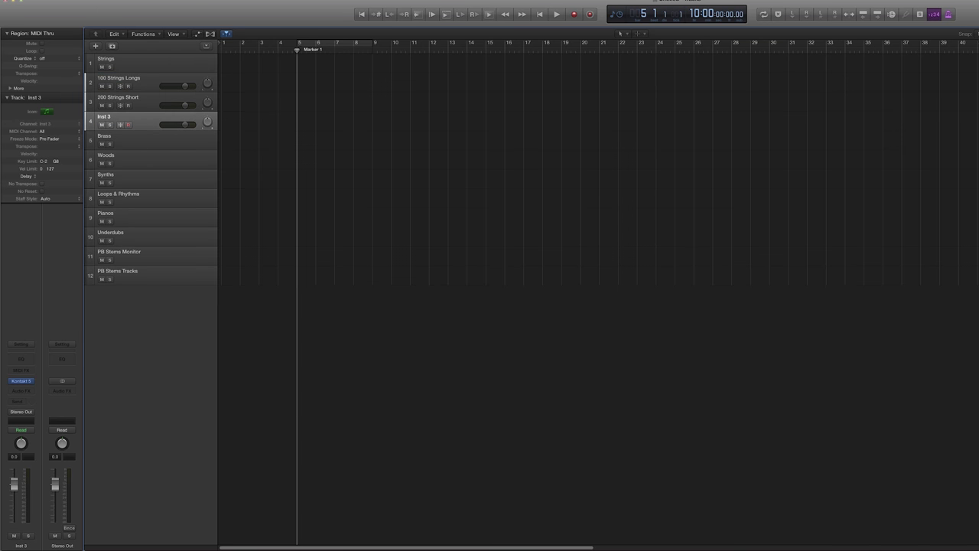
{"action": "double_click", "coordinate": [103, 118]}
{"action": "type", "text": "200 String"}
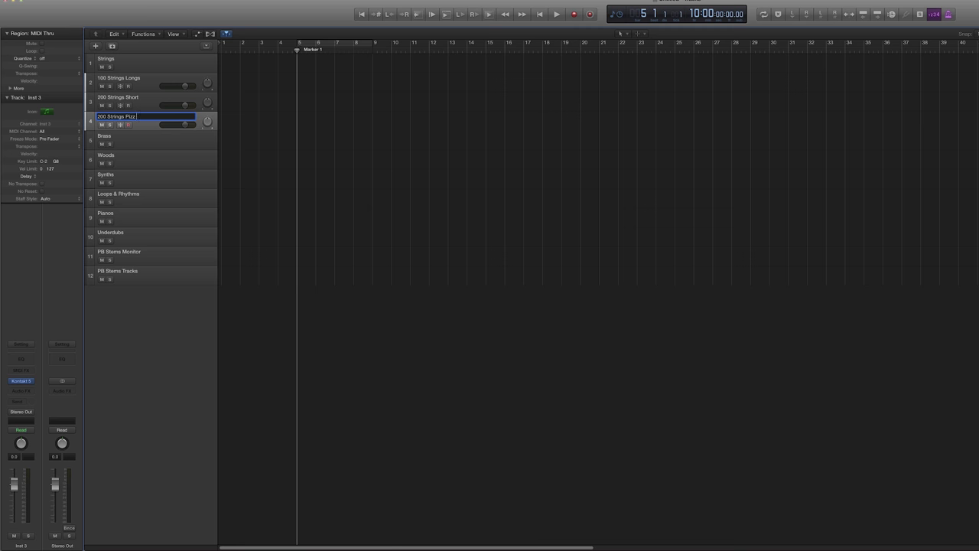
{"action": "type", "text": "s Pizz Col"}
{"action": "key", "text": "Return"}
- Rename the third strings instrument track 300 Strings Pizz Col and add a fourth one named 400 Strings HTFX
{"action": "key", "text": "super+alt+s"}
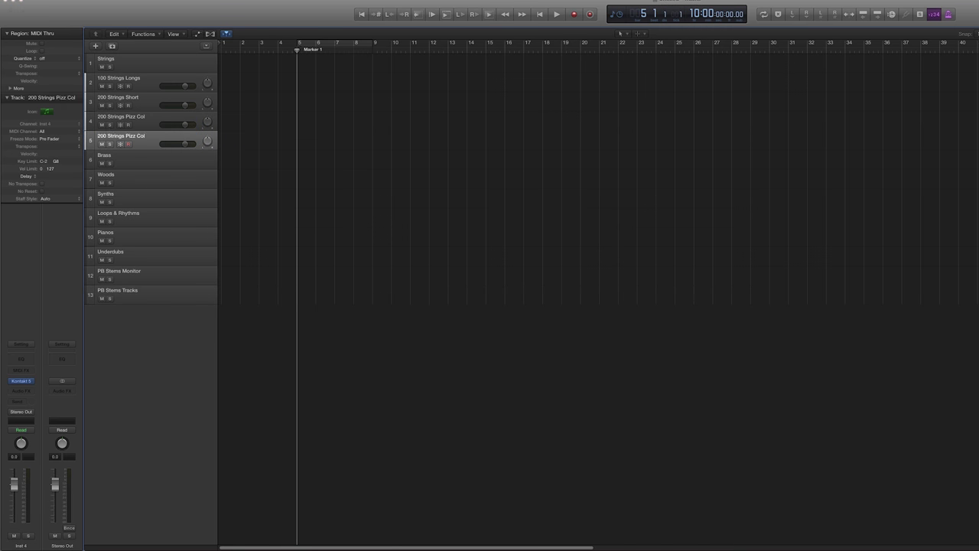
{"action": "double_click", "coordinate": [101, 119]}
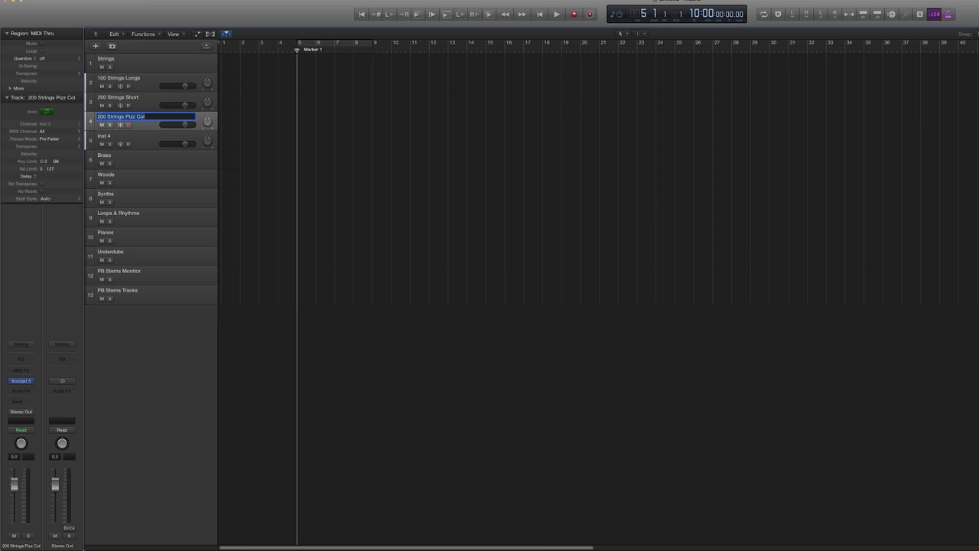
{"action": "left_click", "coordinate": [134, 117]}
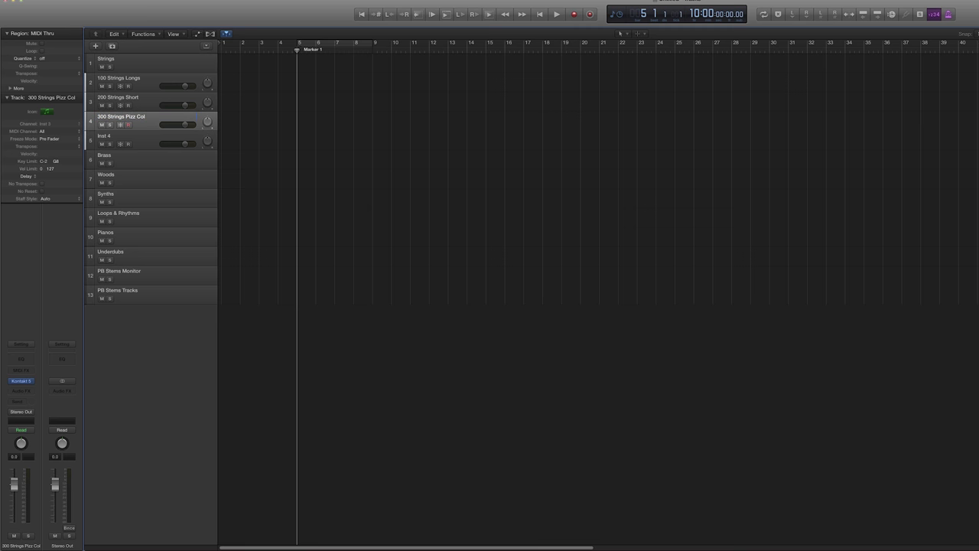
{"action": "double_click", "coordinate": [111, 137]}
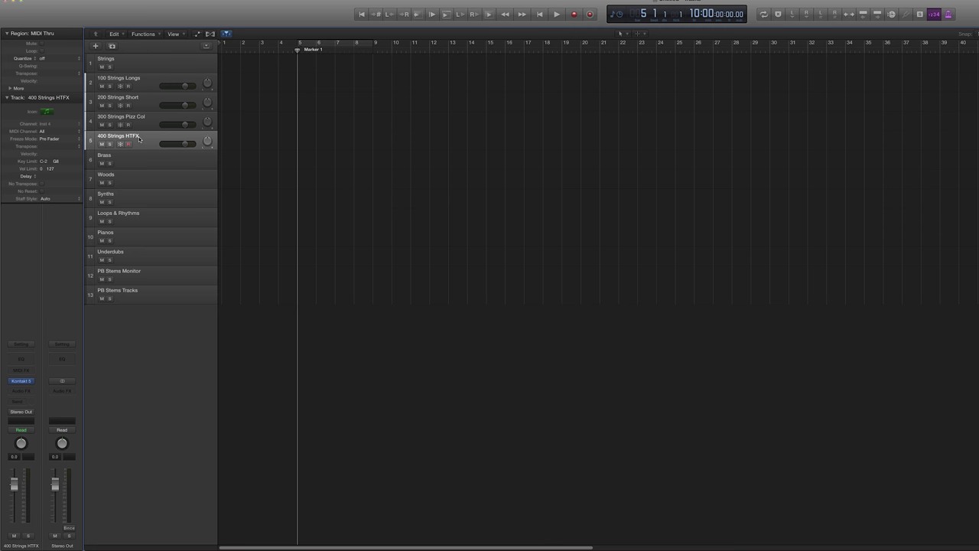
- Route the outputs of the four strings tracks, 100 Strings Longs through 400 Strings HTFX, to Buses 1 through 4 respectively
{"action": "left_click", "coordinate": [142, 83]}
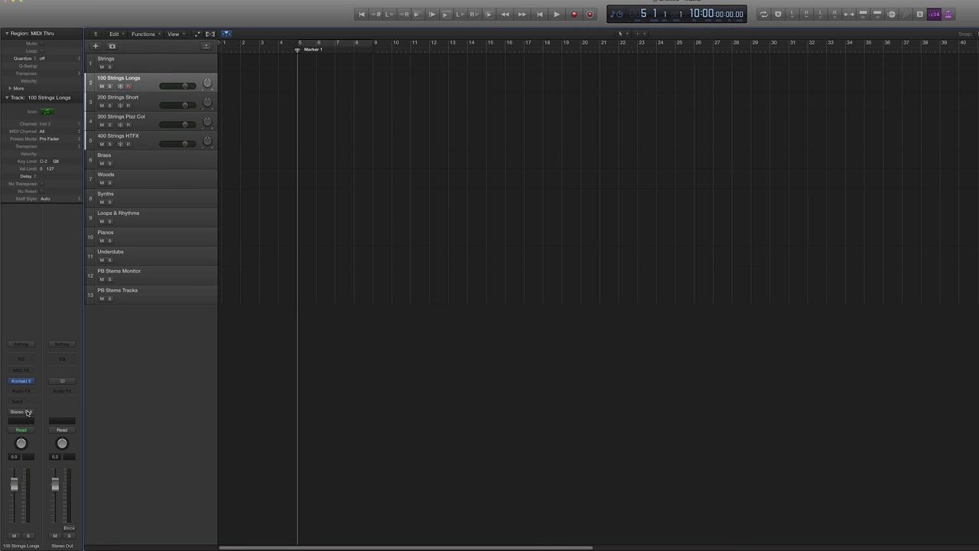
{"action": "left_click", "coordinate": [30, 413]}
{"action": "mouse_move", "coordinate": [33, 441]}
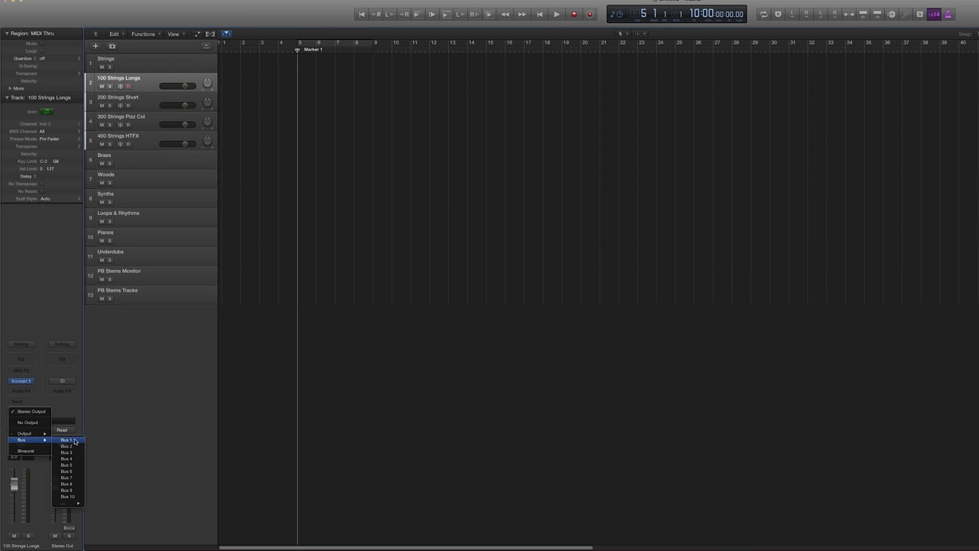
{"action": "left_click", "coordinate": [75, 441]}
{"action": "left_click", "coordinate": [30, 412]}
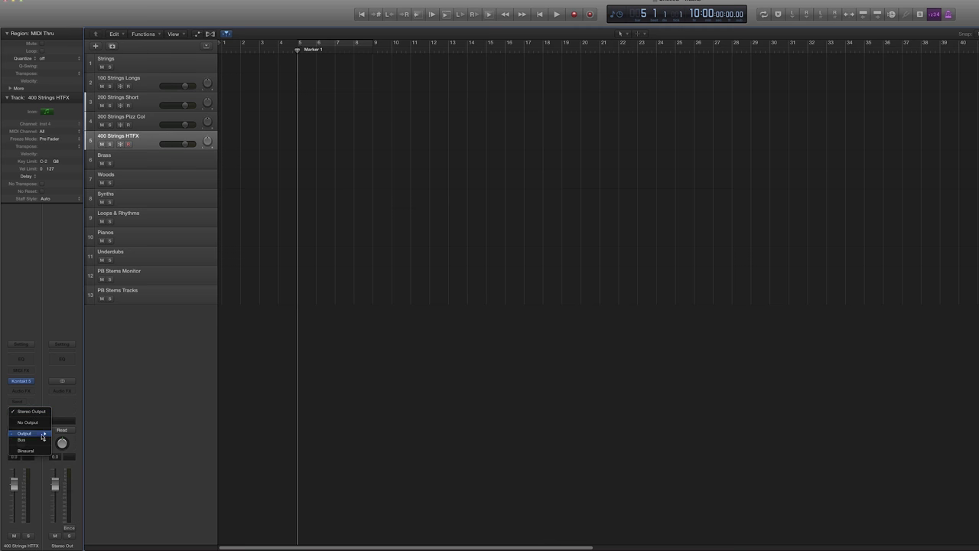
{"action": "mouse_move", "coordinate": [40, 441]}
{"action": "left_click", "coordinate": [83, 459]}
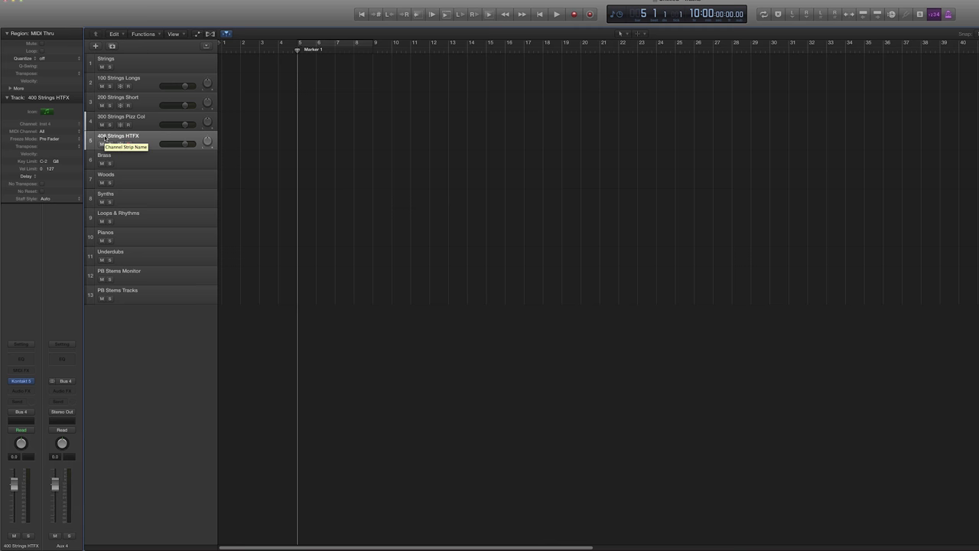
- Duplicate the 400 Strings HTFX track setup into two tracks below Brass, named 500 Brass Long and 600 Brass Short
{"action": "left_click", "coordinate": [132, 157]}
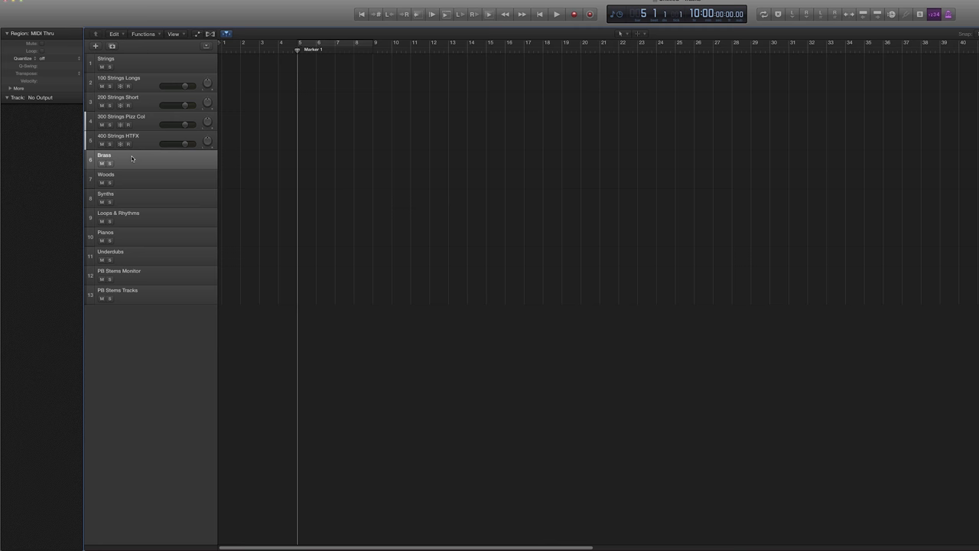
{"action": "left_click", "coordinate": [122, 136]}
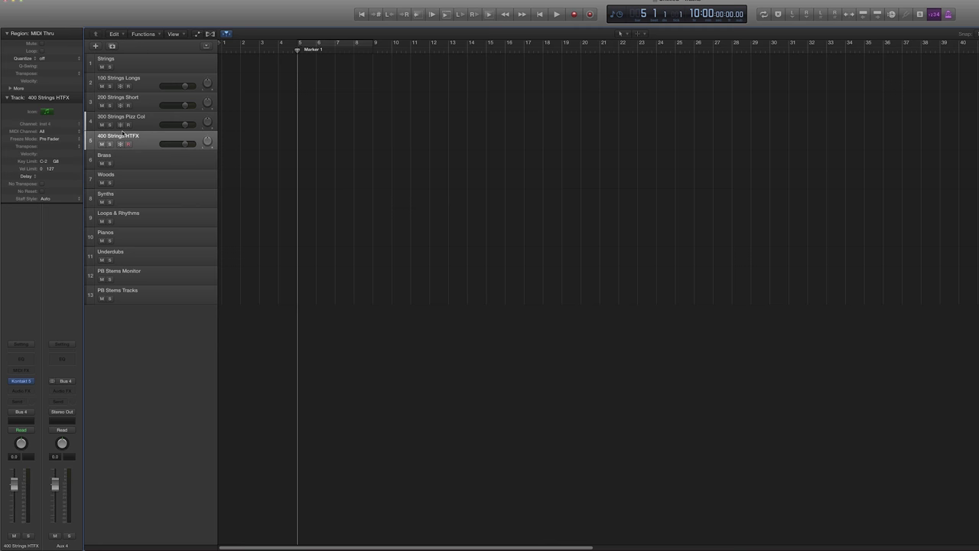
{"action": "key", "text": "super+d"}
{"action": "left_click_drag", "start_coordinate": [122, 155], "coordinate": [123, 175]}
{"action": "double_click", "coordinate": [123, 174]}
{"action": "type", "text": "500 Brass Long"}
{"action": "key", "text": "Return"}
{"action": "key", "text": "super+d"}
{"action": "double_click", "coordinate": [123, 193]}
{"action": "type", "text": "600 Brass Short"}
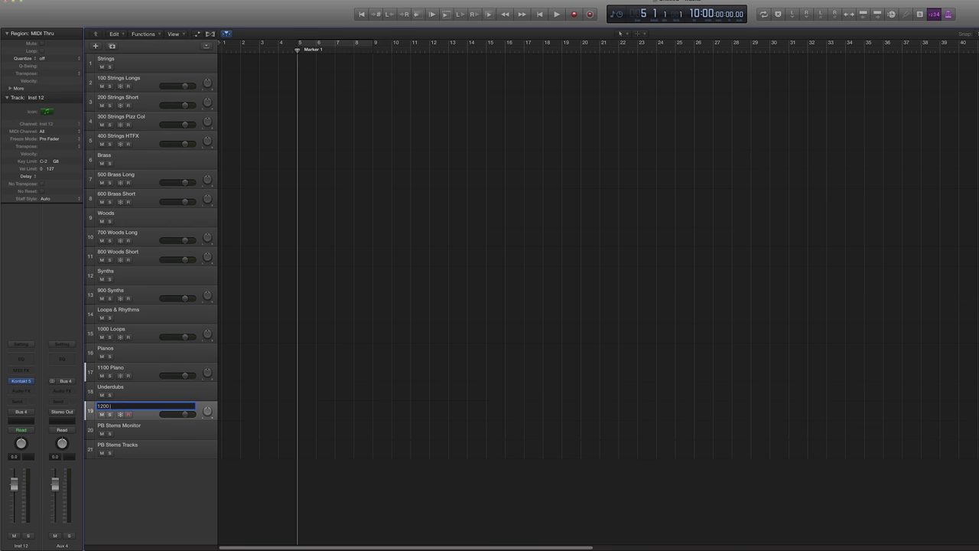
- Reassign the track below the Underdubs divider to an audio channel and name it 1200 Underdubs
{"action": "type", "text": "Underdubs"}
{"action": "key", "text": "Return"}
{"action": "right_click", "coordinate": [124, 405]}
{"action": "mouse_move", "coordinate": [163, 418]}
{"action": "left_click", "coordinate": [344, 431]}
{"action": "double_click", "coordinate": [122, 405]}
{"action": "type", "text": "1200 Underdubs"}
{"action": "key", "text": "Return"}
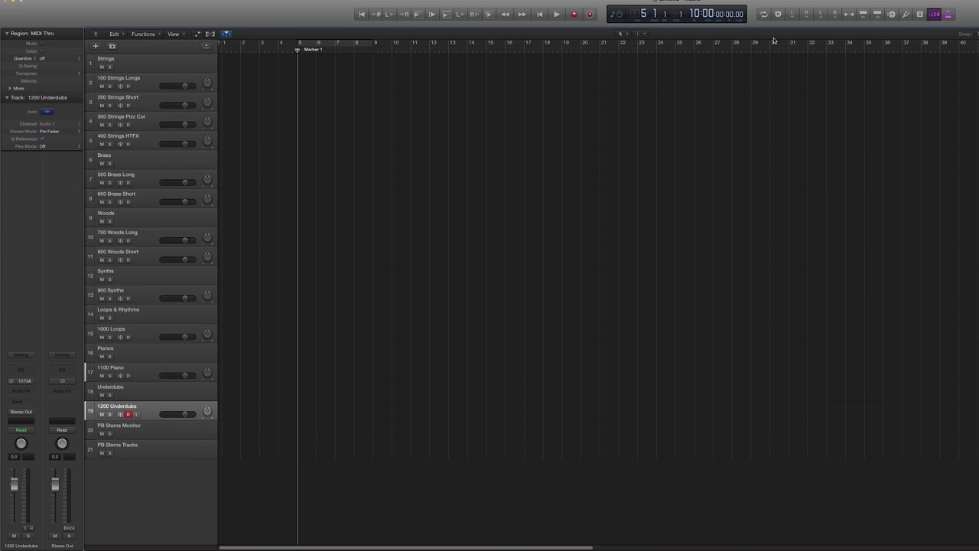
- Route the outputs of the tracks from 500 Brass Long to 1200 Underdubs to Buses 5 through 12 in order
{"action": "left_click", "coordinate": [137, 179]}
{"action": "left_click", "coordinate": [21, 411]}
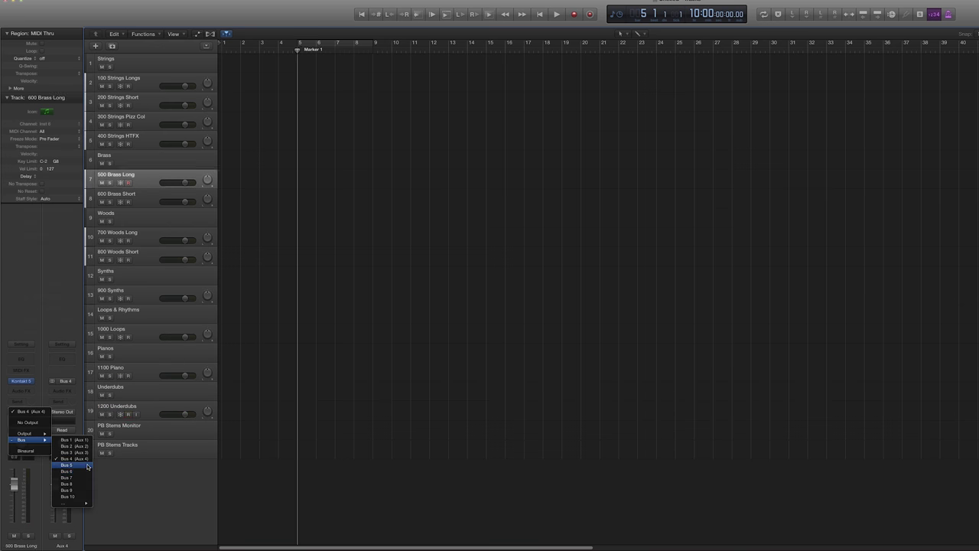
{"action": "left_click", "coordinate": [73, 465]}
{"action": "left_click", "coordinate": [138, 256]}
{"action": "left_click", "coordinate": [138, 332]}
{"action": "left_click", "coordinate": [137, 409]}
{"action": "left_click", "coordinate": [21, 411]}
{"action": "mouse_move", "coordinate": [34, 440]}
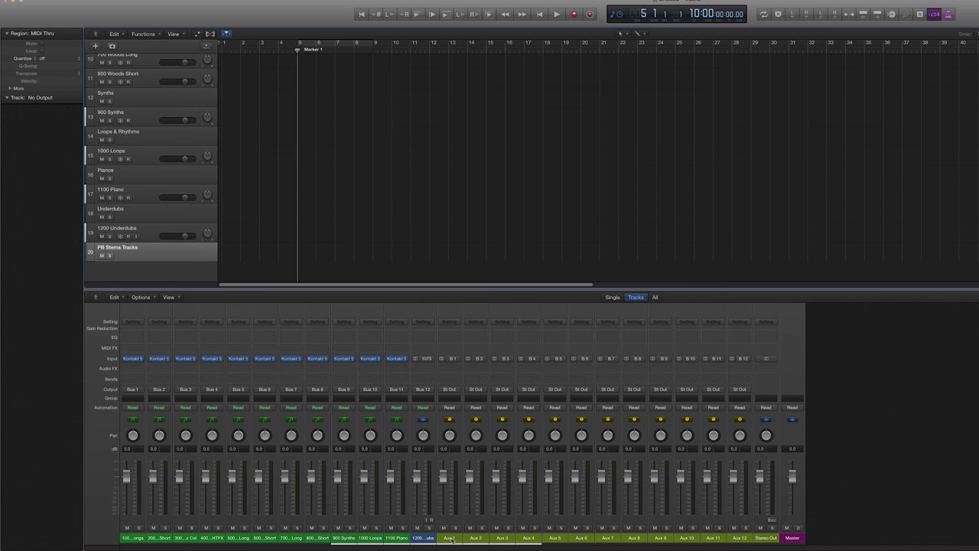
- Rename the first three aux channels in the mixer Strings Long, Strings Short and Strings Pizz Col
{"action": "left_click", "coordinate": [450, 539]}
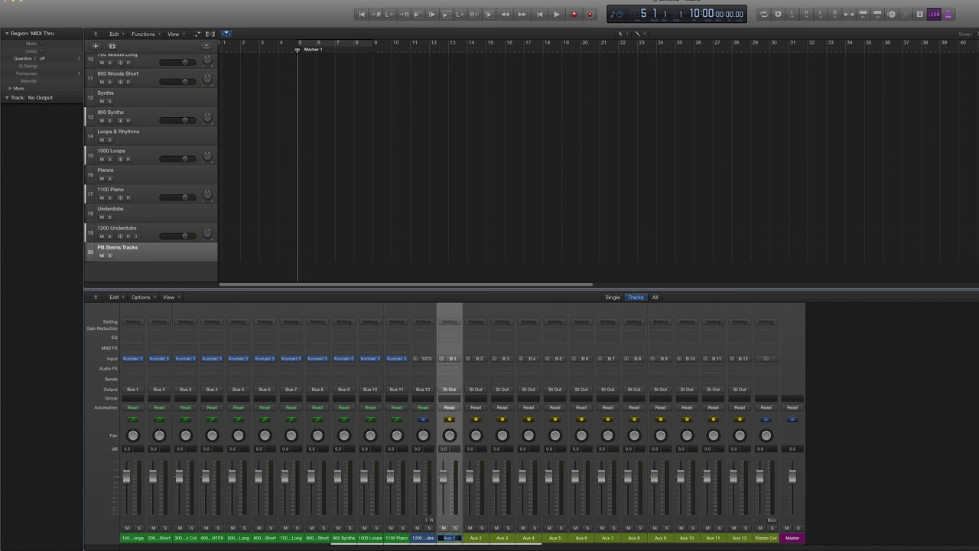
{"action": "type", "text": "Strings Long"}
{"action": "key", "text": "Tab"}
{"action": "type", "text": "Strings Short"}
{"action": "key", "text": "Tab"}
{"action": "type", "text": "Strings Pizz Col"}
{"action": "key", "text": "Tab"}
- Name the fourth to eighth aux channels Brass Long, Brass Short, Woods Long, Woods Short and Synths
{"action": "type", "text": "Brass Long"}
{"action": "key", "text": "Tab"}
{"action": "type", "text": "winds Short"}
{"action": "key", "text": "Return"}
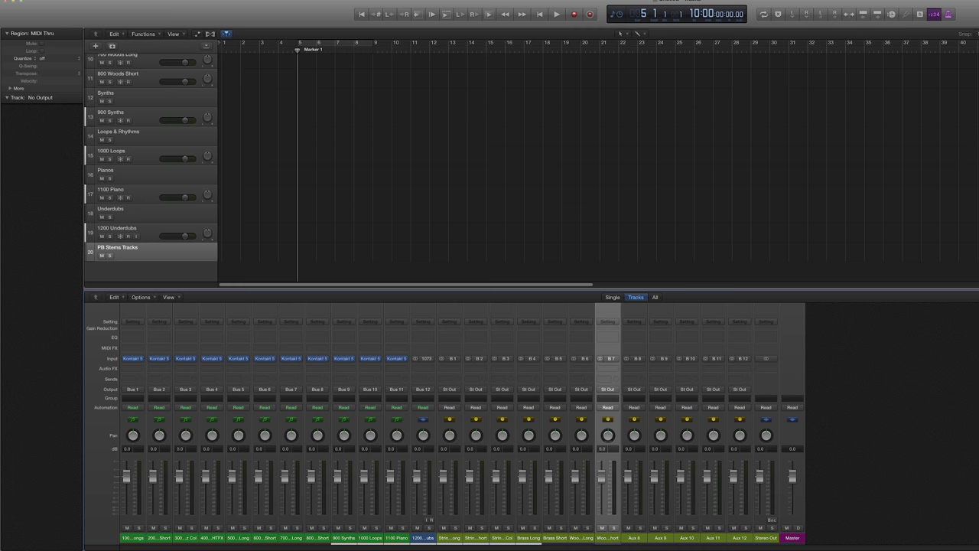
{"action": "double_click", "coordinate": [633, 538]}
{"action": "type", "text": "Synths"}
{"action": "key", "text": "Return"}
- Rename the fourth aux channel Strings HTFX and the fifth one Brass Long
{"action": "left_click", "coordinate": [450, 538]}
{"action": "double_click", "coordinate": [529, 538]}
{"action": "type", "text": "Strings HTFX"}
{"action": "key", "text": "Tab"}
{"action": "type", "text": "Brass Long"}
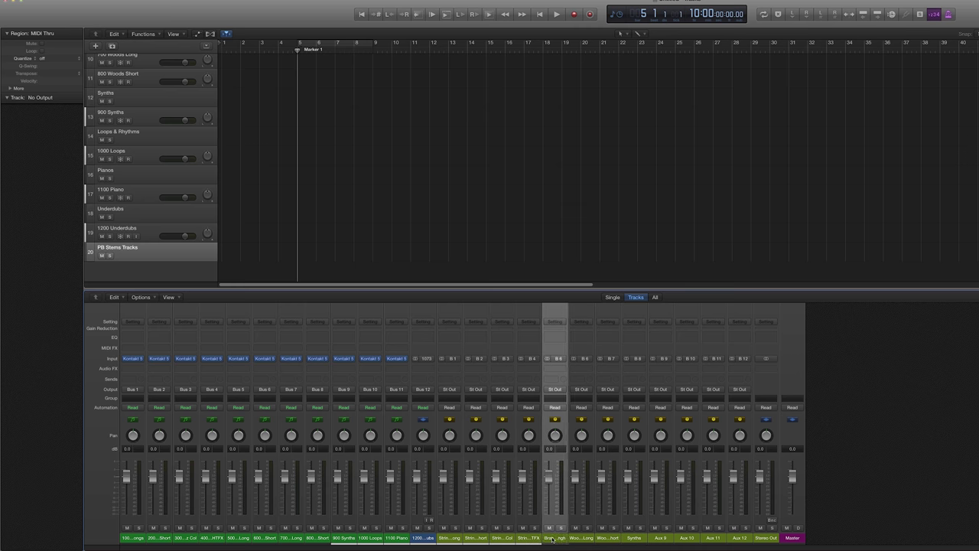
{"action": "type", "text": "ong"}
{"action": "key", "text": "Tab"}
- Rename the aux channels after Brass Long as Brass Short, Woods Long, Woods Short, Synths and Pianos
{"action": "type", "text": "Woods Short"}
{"action": "key", "text": "Tab"}
{"action": "type", "text": "Synths"}
{"action": "key", "text": "Tab"}
{"action": "type", "text": "Pianos"}
{"action": "key", "text": "Tab"}
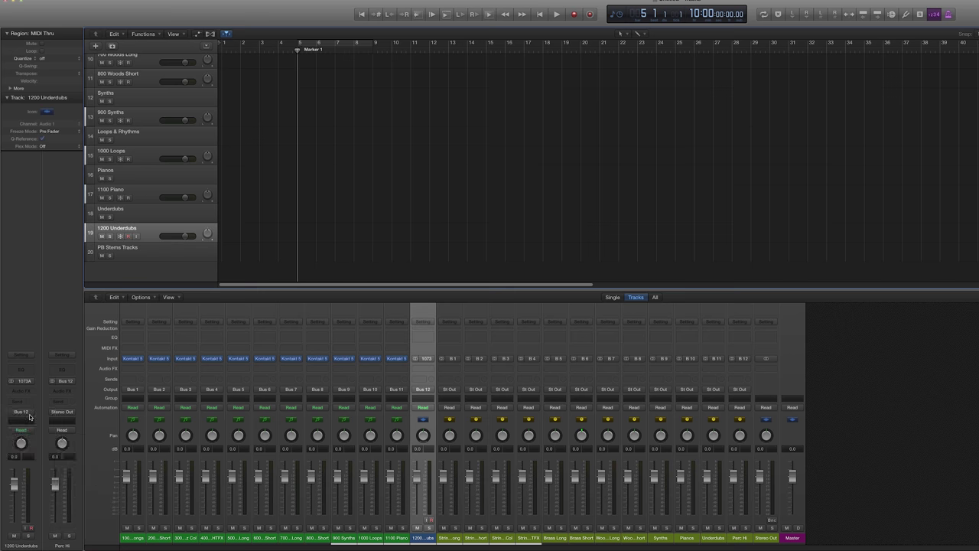
- Rename the aux channel after Synths Loops and the following two Pianos and Underdubs
{"action": "double_click", "coordinate": [687, 538]}
{"action": "type", "text": "Loops"}
{"action": "key", "text": "Tab"}
{"action": "type", "text": "Pianos"}
{"action": "key", "text": "Tab"}
{"action": "type", "text": "Underdubs"}
- Add a Percussion divider with four audio tracks beneath it named 1300 Perc Hi, 1400 Perc Lo, 1500 Perc Metal and 1600 Tuned Perc
{"action": "left_click", "coordinate": [153, 249]}
{"action": "double_click", "coordinate": [122, 248]}
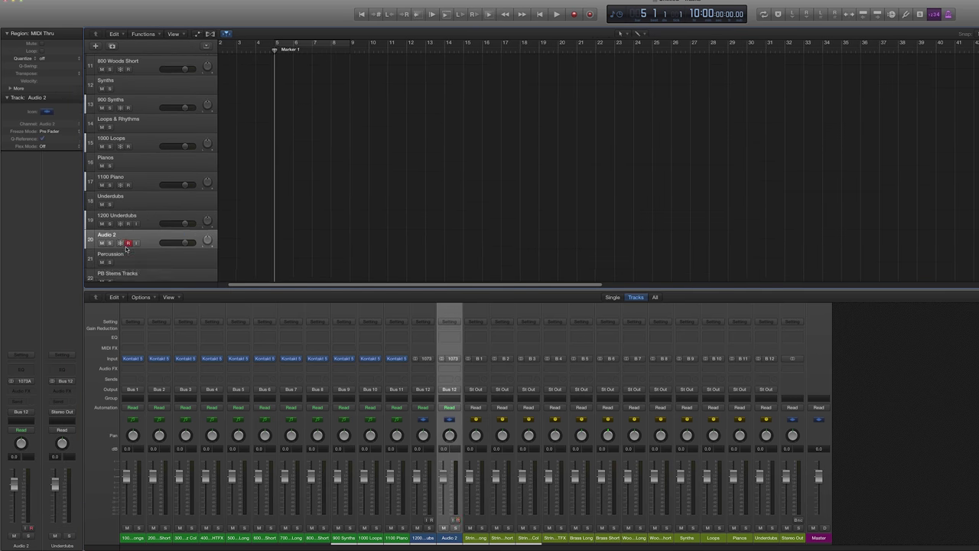
{"action": "double_click", "coordinate": [113, 245]}
{"action": "type", "text": "1300 Perc Hi"}
{"action": "key", "text": "super+d"}
{"action": "type", "text": "1400 Perc Lo"}
{"action": "key", "text": "super+d"}
{"action": "type", "text": "1500 Perc Metal"}
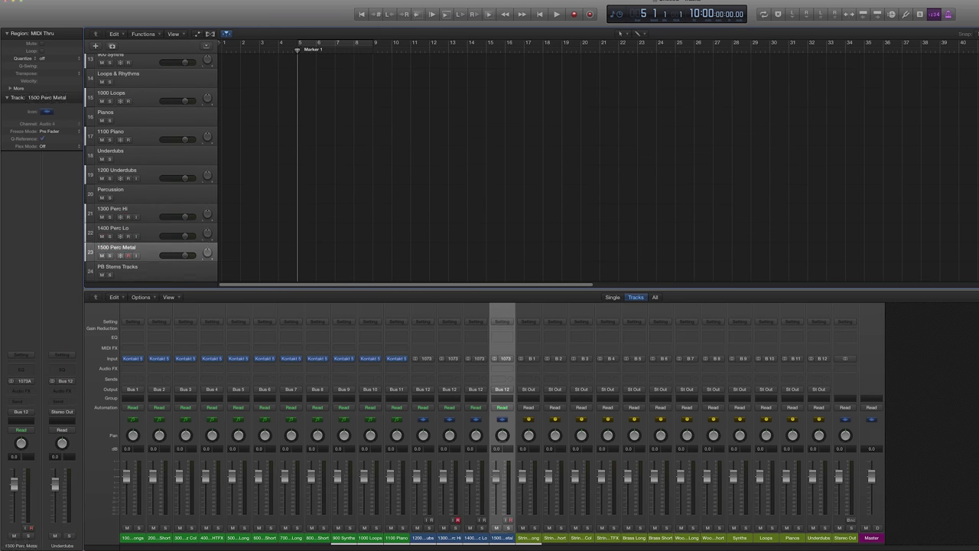
{"action": "key", "text": "super+d"}
{"action": "type", "text": "1600 Tuned Perc"}
- Route the outputs of the four percussion tracks, 1300 through 1600, to Buses 13 through 16 respectively
{"action": "scroll", "coordinate": [150, 229], "scroll_direction": "down", "scroll_amount": 2}
{"action": "left_click", "coordinate": [150, 188]}
{"action": "left_click", "coordinate": [22, 411]}
{"action": "left_click", "coordinate": [99, 522]}
{"action": "left_click", "coordinate": [150, 206]}
{"action": "left_click", "coordinate": [21, 412]}
{"action": "left_click", "coordinate": [103, 524]}
{"action": "left_click", "coordinate": [150, 226]}
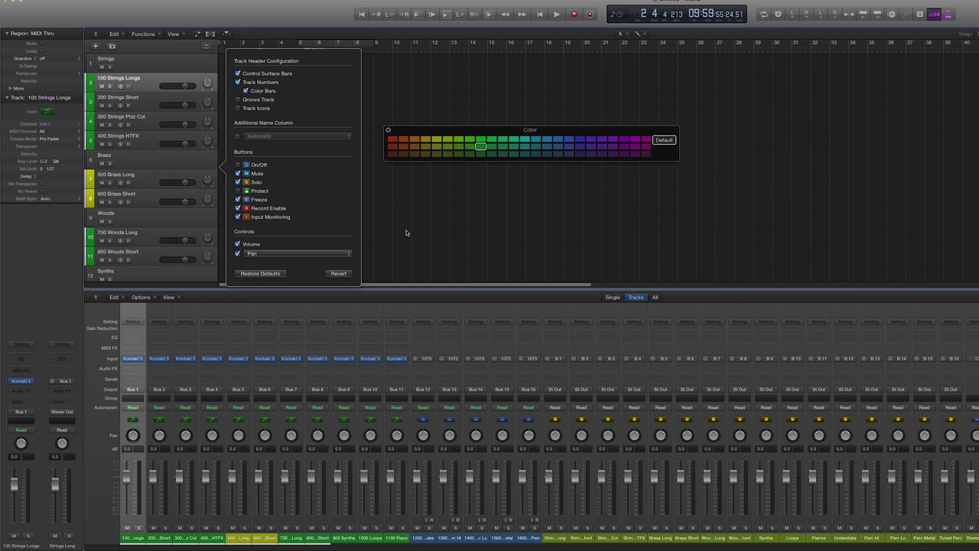
- Close the track header configuration and color the 700 Woods Long and 800 Woods Short tracks turquoise
{"action": "left_click", "coordinate": [406, 232]}
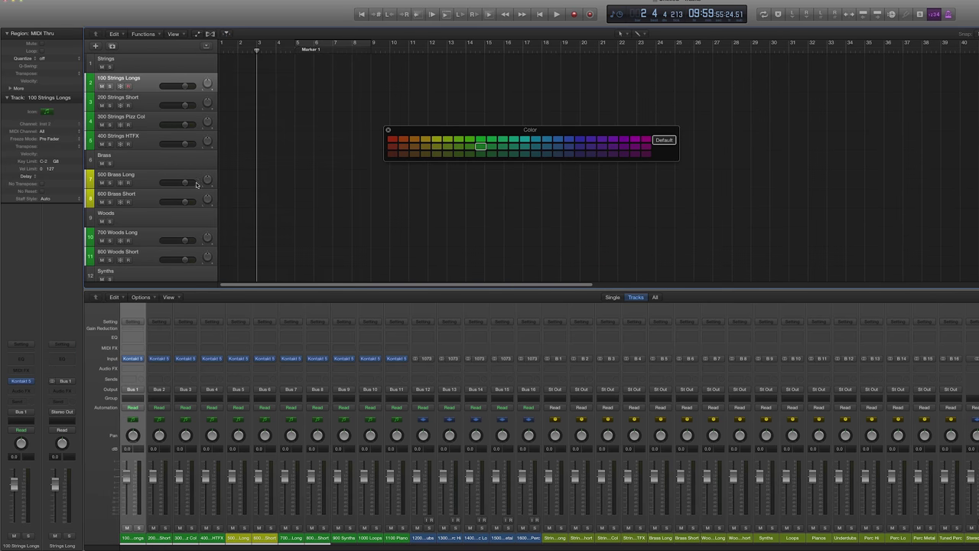
{"action": "scroll", "coordinate": [136, 178], "scroll_direction": "down", "scroll_amount": 4}
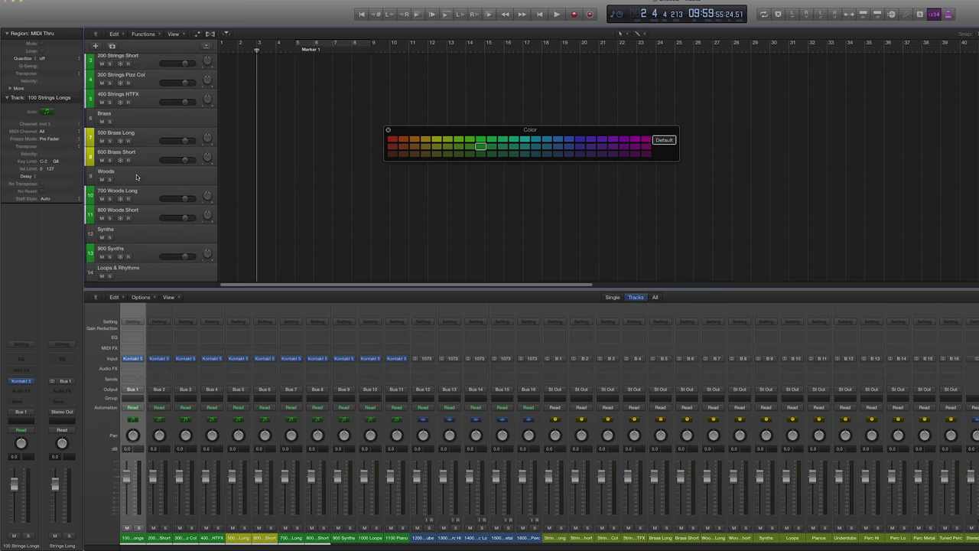
{"action": "left_click", "coordinate": [142, 151]}
{"action": "left_click", "coordinate": [143, 172], "text": "shift"}
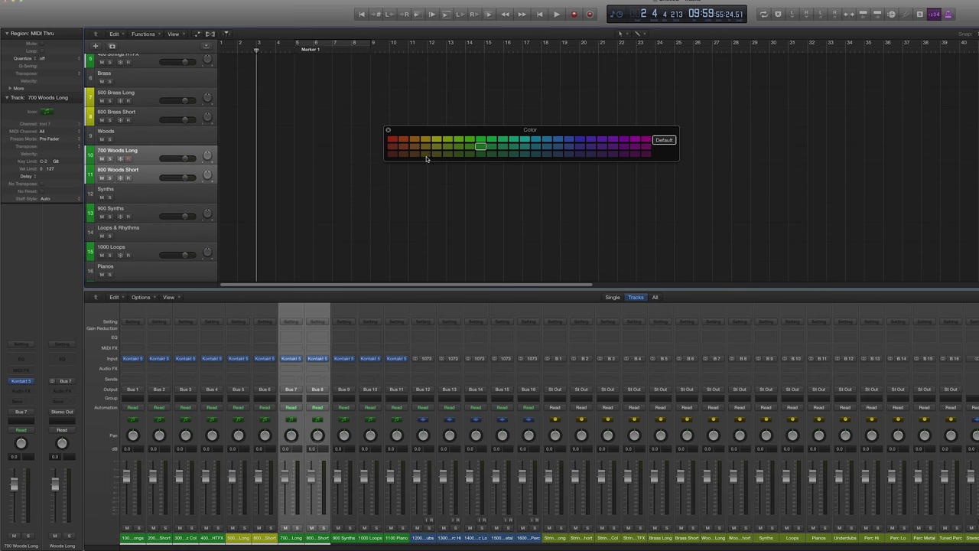
{"action": "left_click", "coordinate": [525, 139]}
- Color 900 Synths purple, 1000 Loops orange, 1100 Piano blue, 1200 Underdubs magenta and the four percussion tracks red
{"action": "left_click", "coordinate": [144, 212]}
{"action": "left_click", "coordinate": [623, 139]}
{"action": "left_click", "coordinate": [144, 251]}
{"action": "left_click", "coordinate": [403, 139]}
{"action": "scroll", "coordinate": [143, 229], "scroll_direction": "down", "scroll_amount": 8}
{"action": "left_click", "coordinate": [151, 261], "text": "shift"}
{"action": "left_click", "coordinate": [392, 139]}
- Add a new audio track directly below the PB Stems Tracks divider
{"action": "key", "text": "super+Up"}
{"action": "key", "text": "super+Up"}
{"action": "key", "text": "super+Up"}
{"action": "key", "text": "super+Left"}
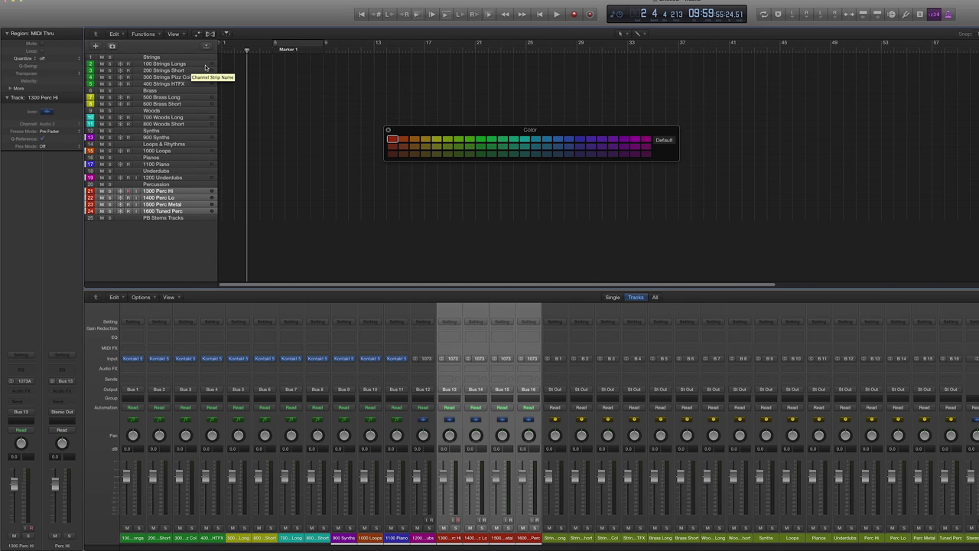
{"action": "left_click", "coordinate": [167, 218]}
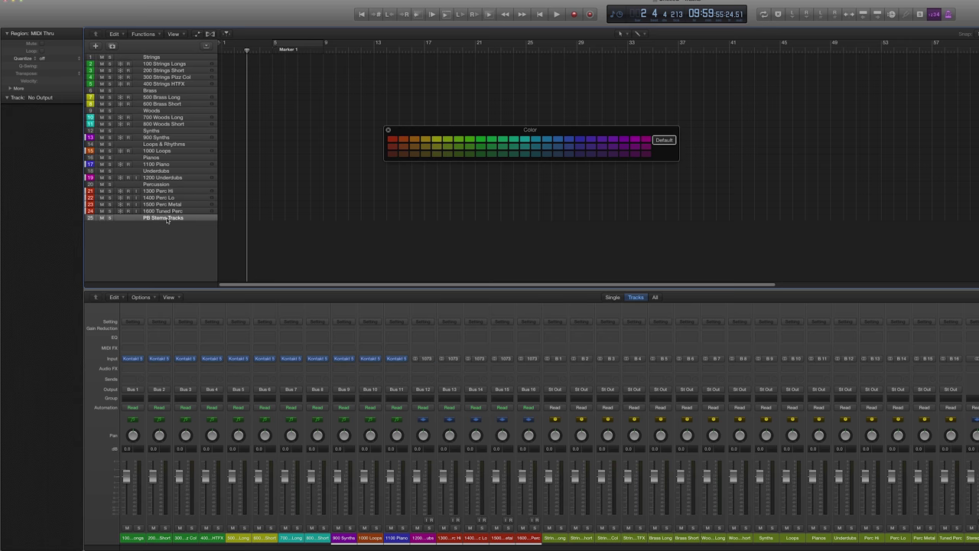
{"action": "double_click", "coordinate": [202, 240]}
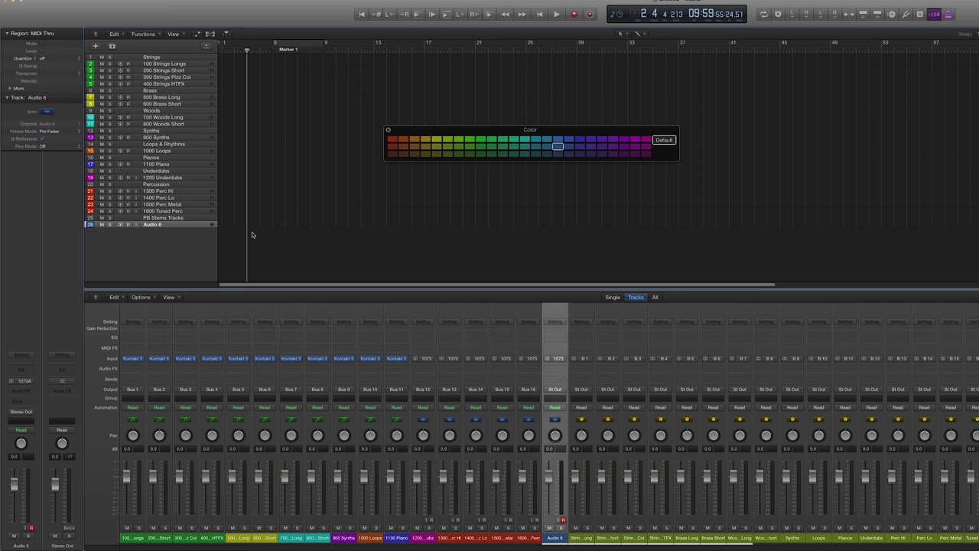
- Duplicate the new audio track fifteen times to make sixteen playback stem tracks
{"action": "key", "text": "super+d"}
{"action": "key", "text": "super+d"}
{"action": "key", "text": "super+d"}
{"action": "key", "text": "super+d"}
{"action": "key", "text": "super+d"}
{"action": "key", "text": "super+d"}
{"action": "key", "text": "super+d"}
{"action": "key", "text": "super+d"}
{"action": "key", "text": "super+d"}
{"action": "key", "text": "super+d"}
{"action": "key", "text": "super+d"}
{"action": "key", "text": "super+d"}
{"action": "key", "text": "super+d"}
{"action": "key", "text": "super+d"}
{"action": "key", "text": "super+d"}
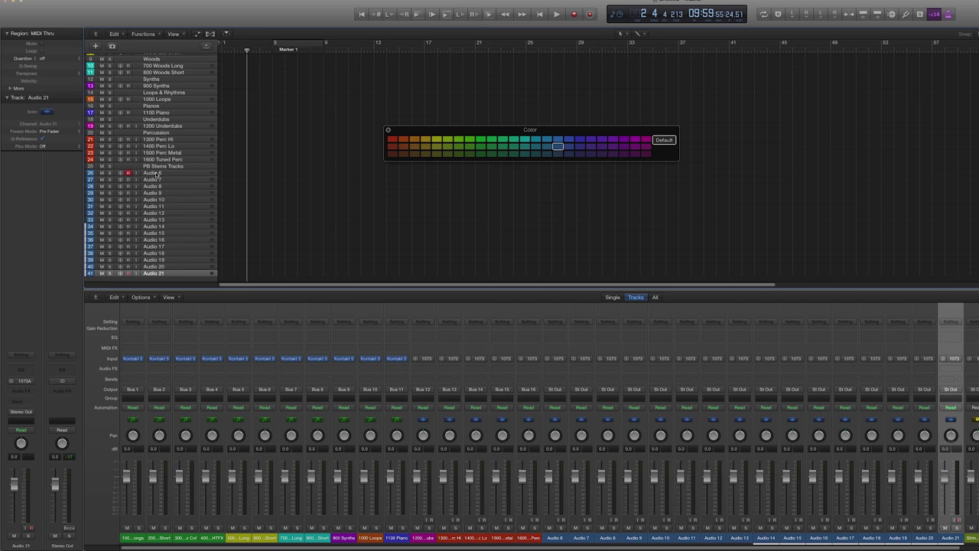
- Name the first eight stem tracks 001–008: Strings Long, Strings Short, Strings Pizz Col, Strings THFX, Brass Long, Brass Short, Woods Long, Woods Short
{"action": "left_click", "coordinate": [156, 173]}
{"action": "double_click", "coordinate": [155, 175]}
{"action": "type", "text": "001 Strings"}
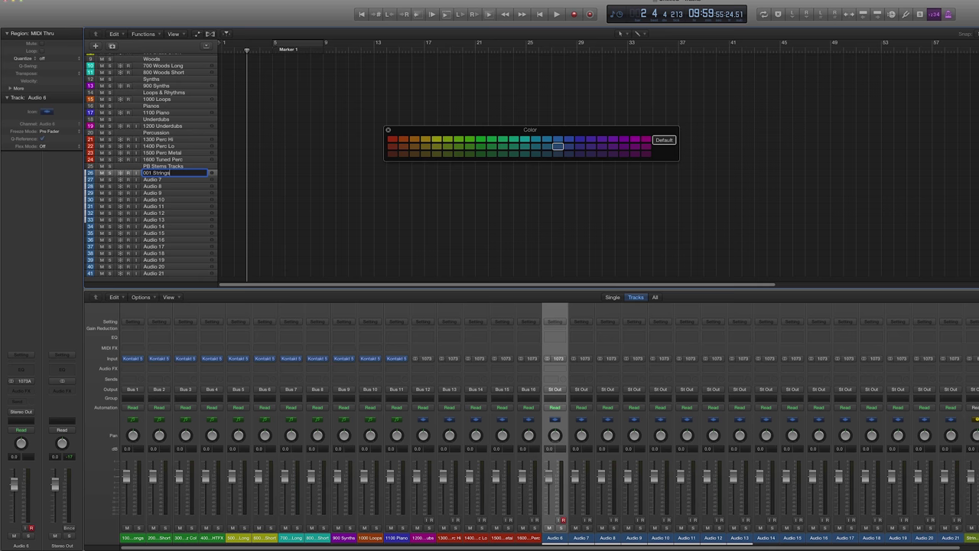
{"action": "type", "text": " Long\t002 Strings Short\t003 Strings Pizz Col\t004 Strings THFX\t005 Brass Long\t006 Brass Short\t007 Woods Long\t008 Woods Short\t009"}
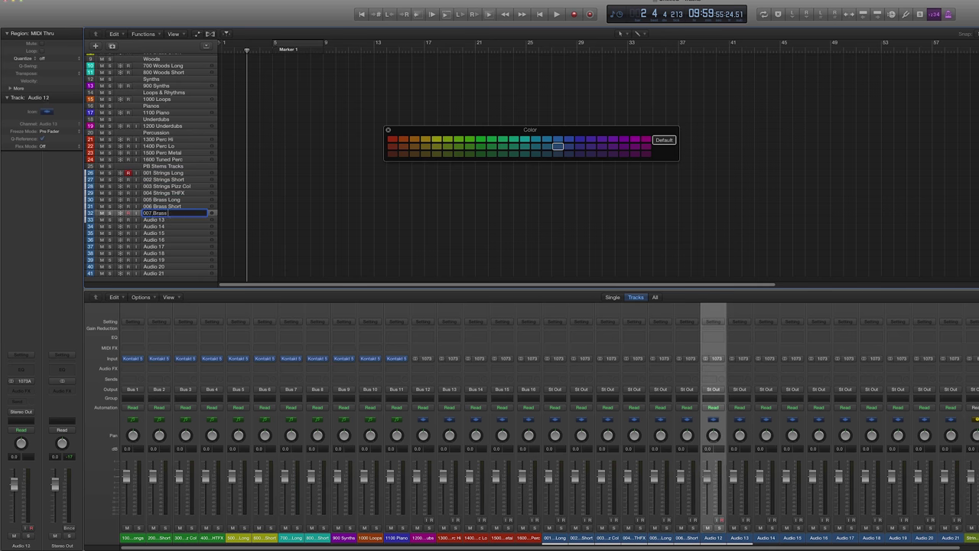
- Name the last eight stem tracks 009–016: Synths, Loops & Rhythm, Pianos, Underdubs, Perc Hi, Perc Lo, Perc Metal, Tuned Perc
{"action": "type", "text": " Synths\t010 Loops & Rhythm\t011 Pianos\t012 Underdubs\t013 Perc Hi\t014 Perc"}
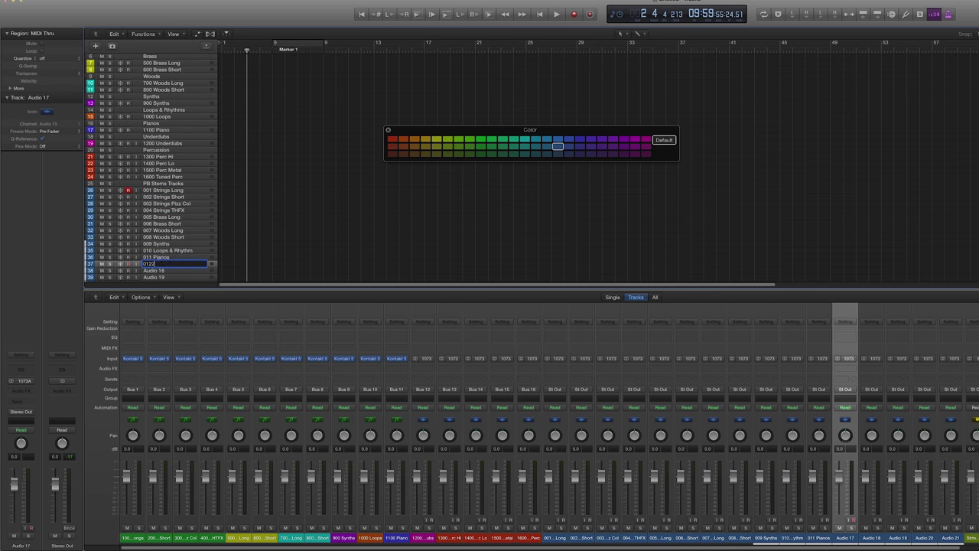
{"action": "type", "text": " Lo"}
{"action": "key", "text": "Tab"}
{"action": "type", "text": "015 Perc Metal"}
{"action": "key", "text": "Tab"}
{"action": "type", "text": "016 Tuned Perc"}
- Set the input of the 001 Strings Long channel to Bus 1 in the mixer
{"action": "left_click_drag", "start_coordinate": [555, 312], "coordinate": [738, 312]}
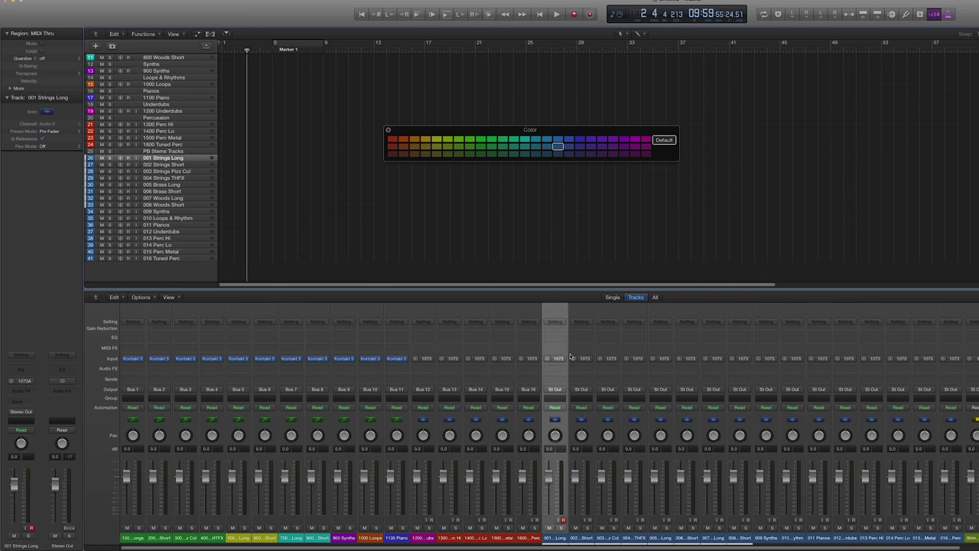
{"action": "left_click", "coordinate": [562, 359]}
{"action": "mouse_move", "coordinate": [583, 386]}
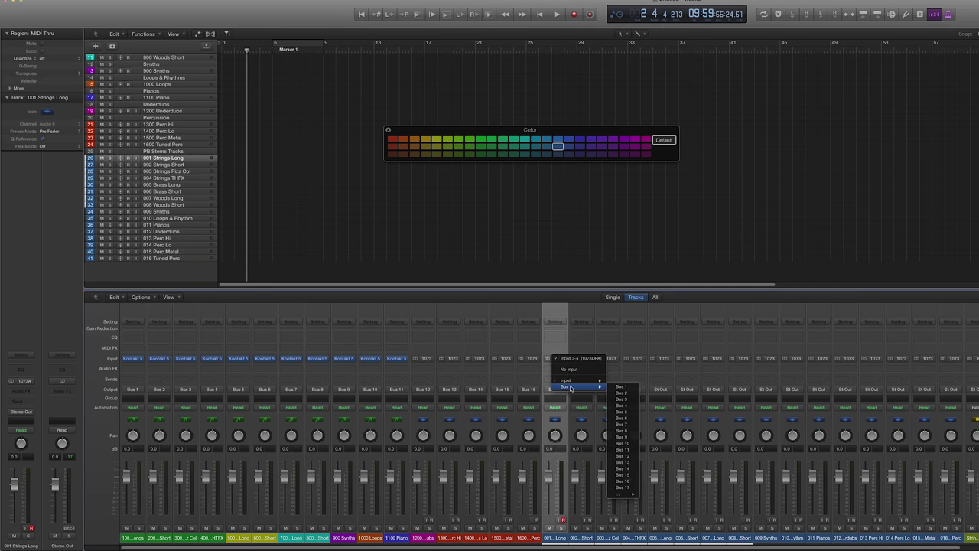
{"action": "left_click", "coordinate": [632, 390]}
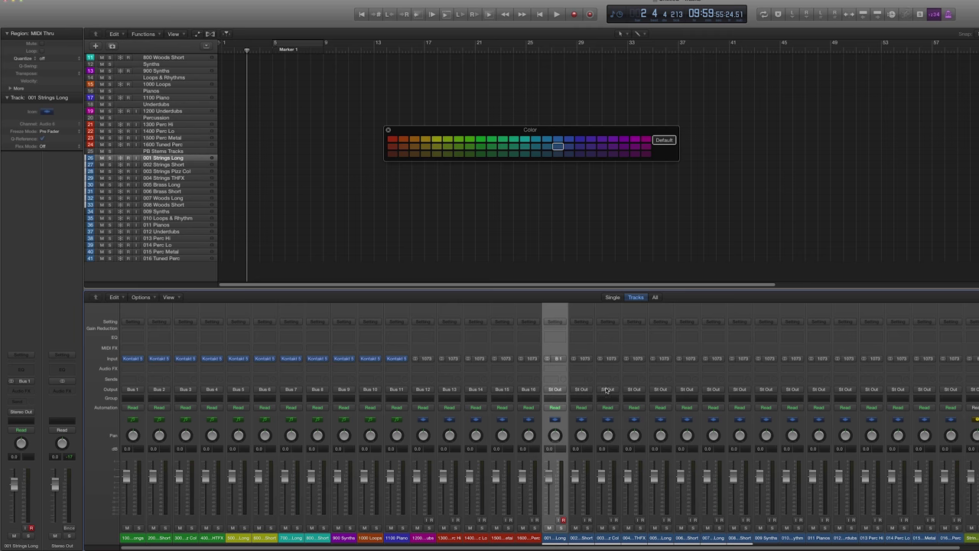
- Set the input of the 002 Strings Short channel to Bus 2
{"action": "key", "text": "Right"}
{"action": "key", "text": "Right"}
{"action": "key", "text": "Left"}
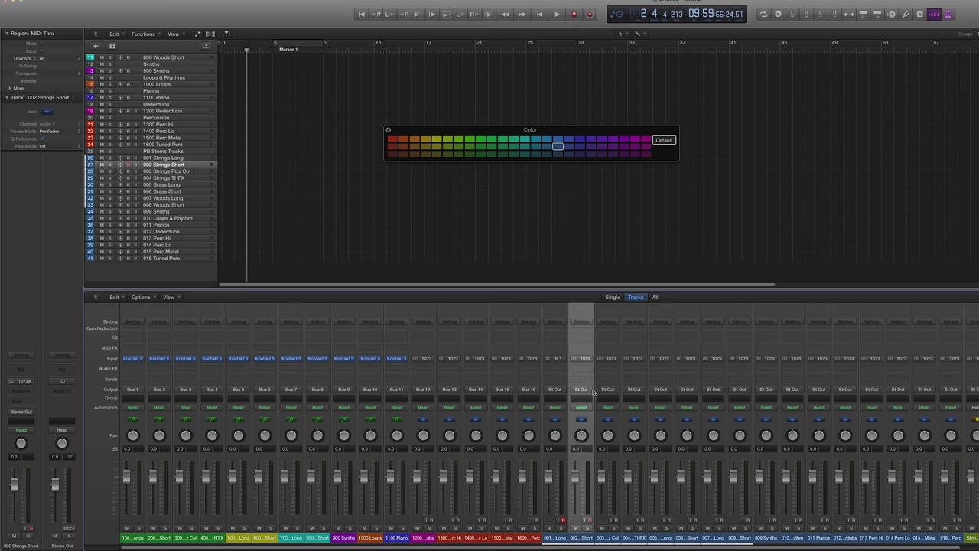
{"action": "left_click", "coordinate": [591, 359]}
{"action": "mouse_move", "coordinate": [604, 386]}
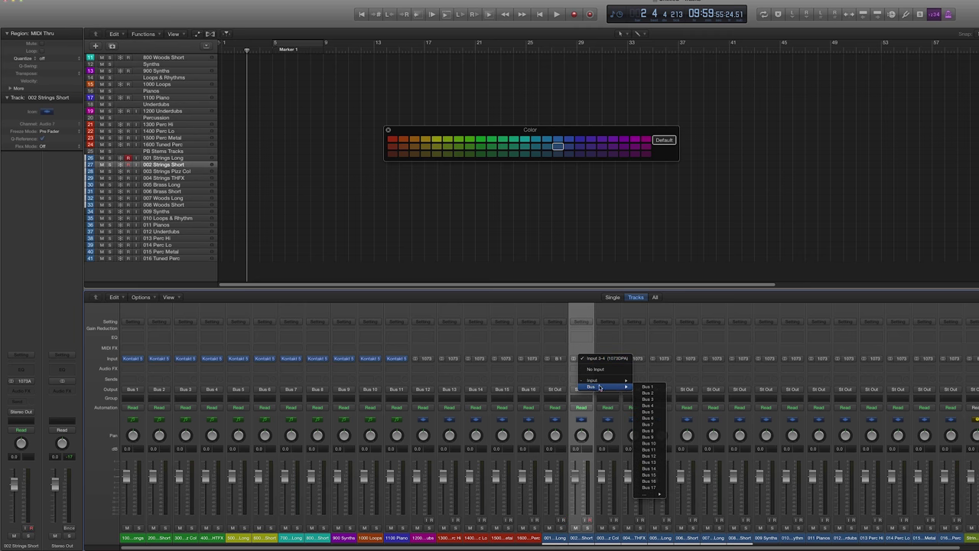
{"action": "left_click", "coordinate": [648, 392]}
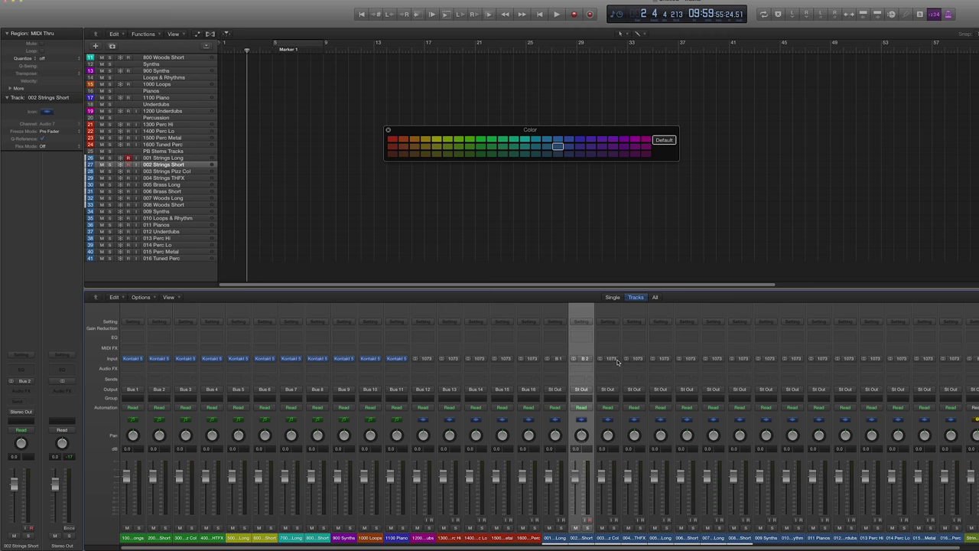
- Set the inputs of the 003 Strings Pizz Col through 006 Brass Short channels to Buses 3 through 6
{"action": "left_click", "coordinate": [620, 363]}
{"action": "left_click", "coordinate": [677, 398]}
{"action": "left_click", "coordinate": [643, 359]}
{"action": "left_click", "coordinate": [705, 406]}
{"action": "left_click", "coordinate": [670, 359]}
{"action": "left_click", "coordinate": [733, 411]}
{"action": "left_click", "coordinate": [696, 359]}
{"action": "left_click", "coordinate": [760, 418]}
- Set the inputs of the 007 through 016 channels to Buses 7 through 16 and select all sixteen stem channels
{"action": "left_click", "coordinate": [723, 360]}
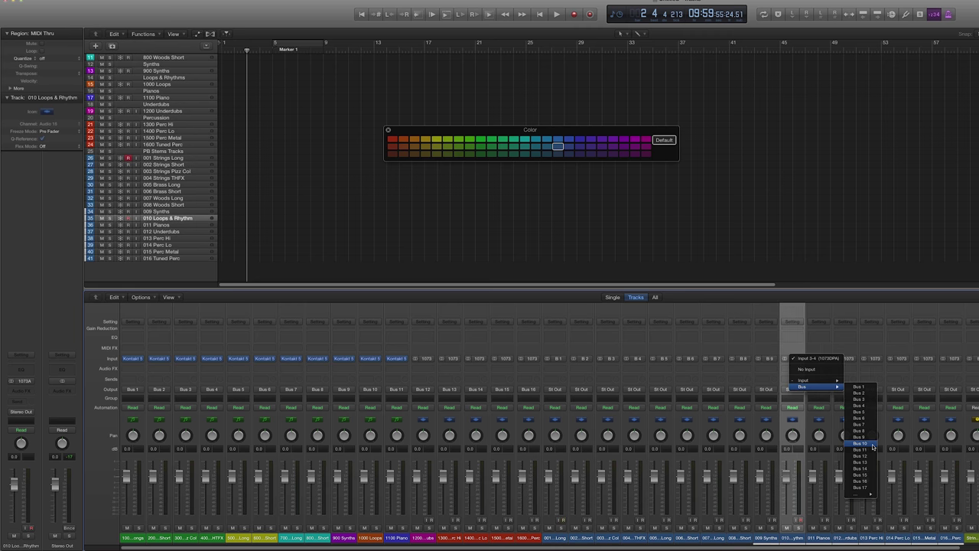
{"action": "left_click", "coordinate": [976, 476]}
{"action": "left_click", "coordinate": [950, 358]}
{"action": "left_click", "coordinate": [976, 481]}
{"action": "left_click_drag", "start_coordinate": [950, 537], "coordinate": [558, 538]}
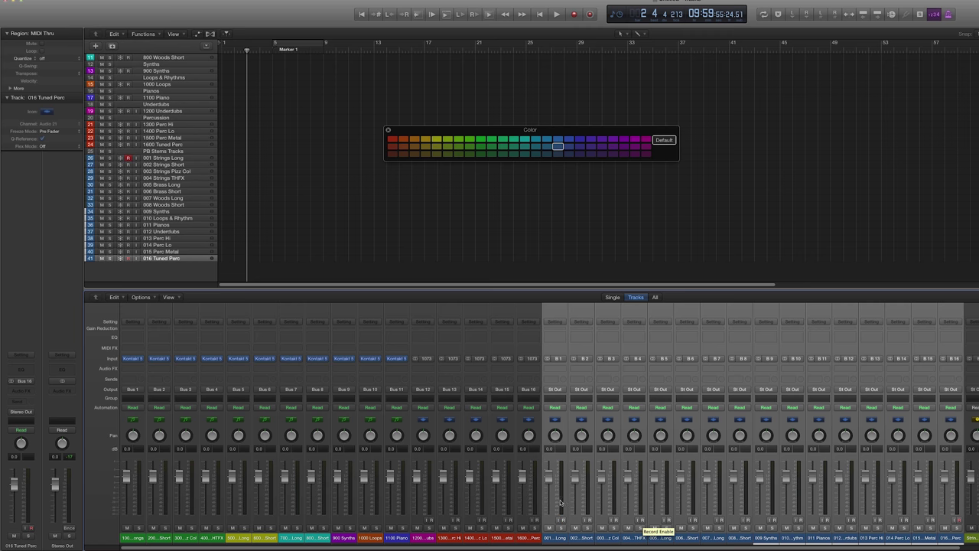
- Assign the selected stem aux channels to Group 1 and mute them together
{"action": "left_click", "coordinate": [563, 392]}
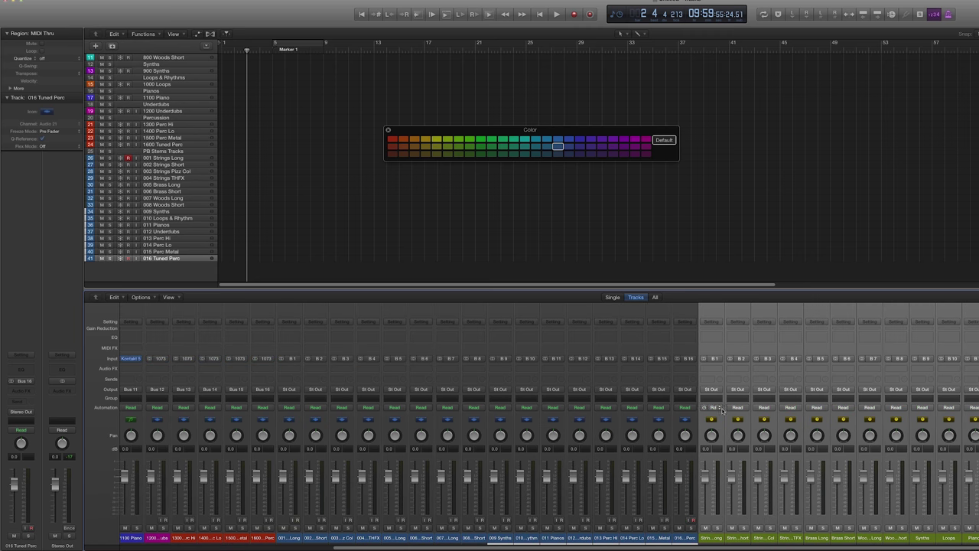
{"action": "left_click", "coordinate": [712, 398]}
{"action": "left_click", "coordinate": [730, 420]}
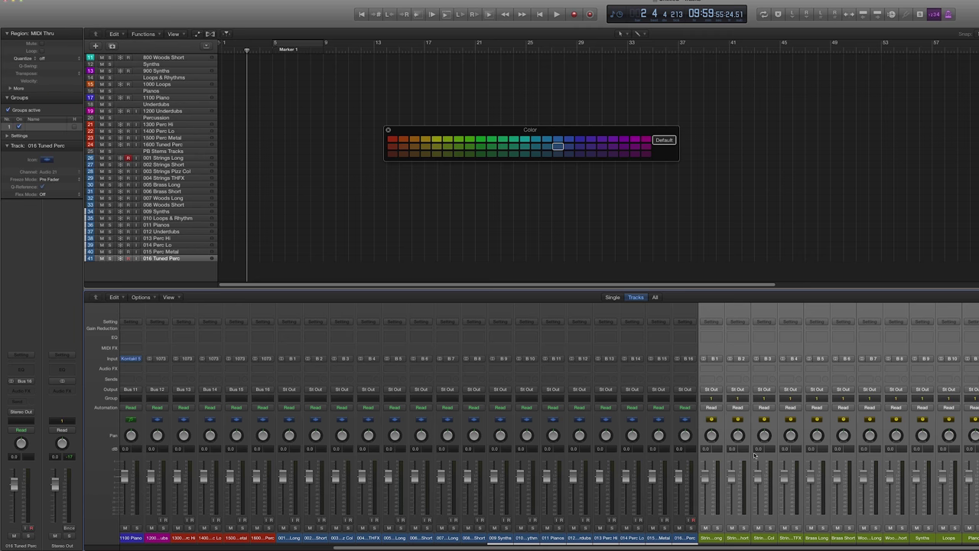
{"action": "left_click", "coordinate": [705, 528]}
{"action": "scroll", "coordinate": [704, 528], "scroll_direction": "left", "scroll_amount": 1}
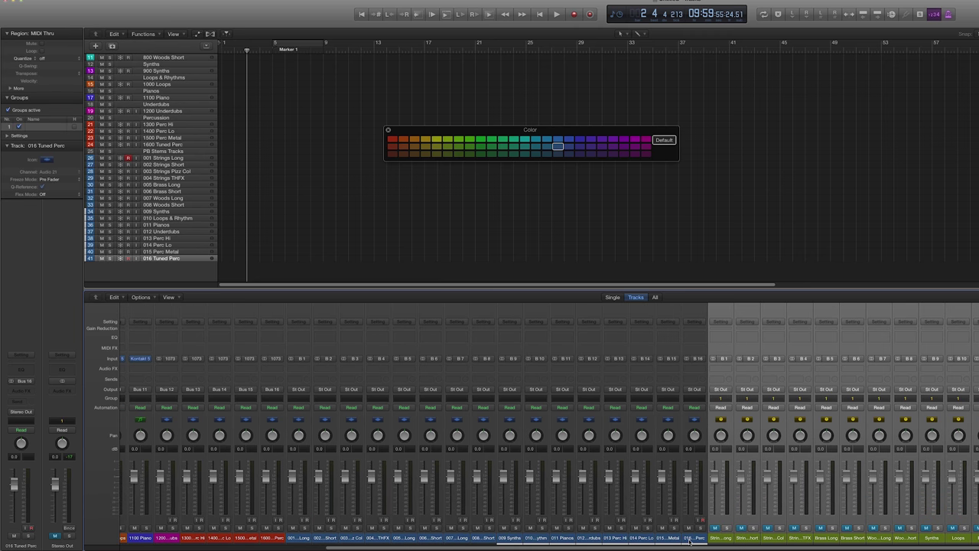
- Assign the playback stem channels 001 through 016 to a new Group 2 and mute them together
{"action": "left_click", "coordinate": [691, 538]}
{"action": "left_click", "coordinate": [306, 540], "text": "shift"}
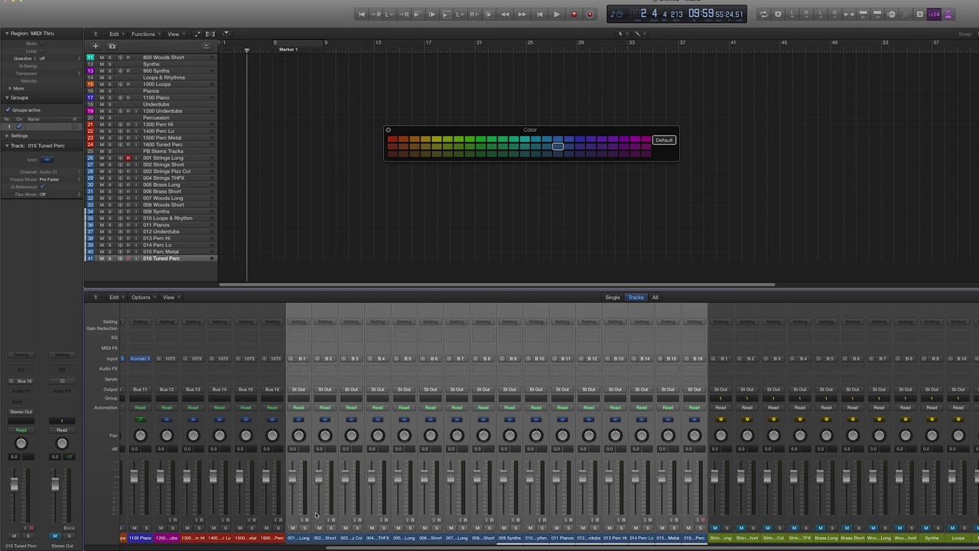
{"action": "left_click", "coordinate": [303, 399]}
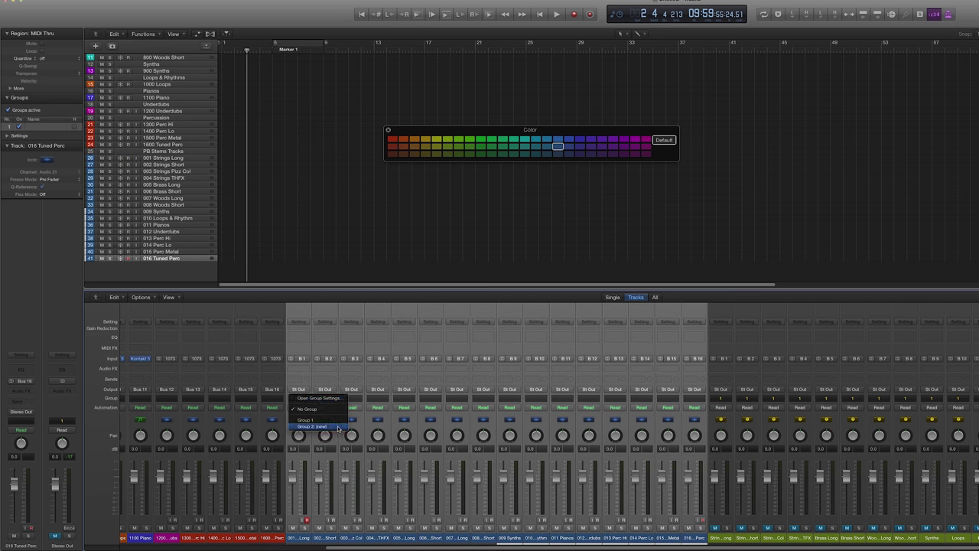
{"action": "left_click", "coordinate": [337, 429]}
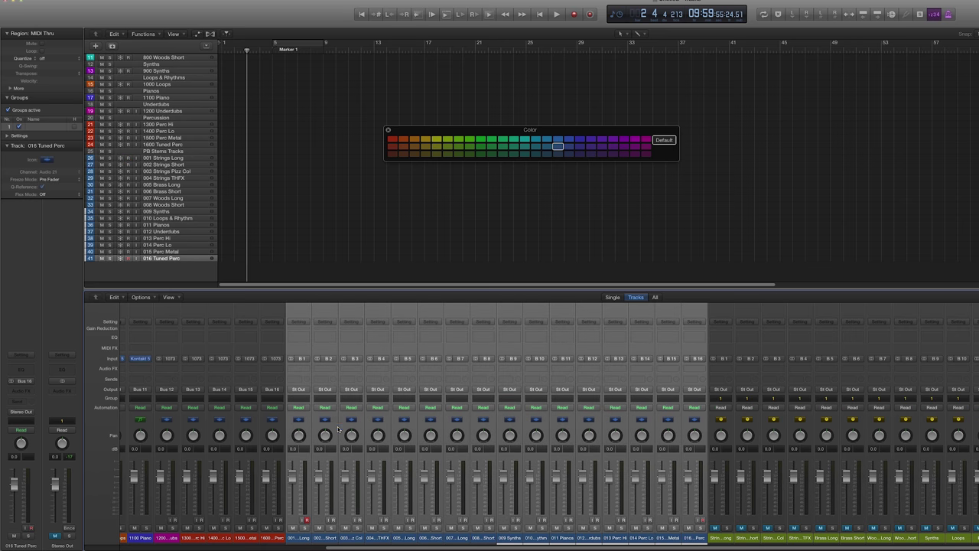
{"action": "left_click", "coordinate": [291, 528]}
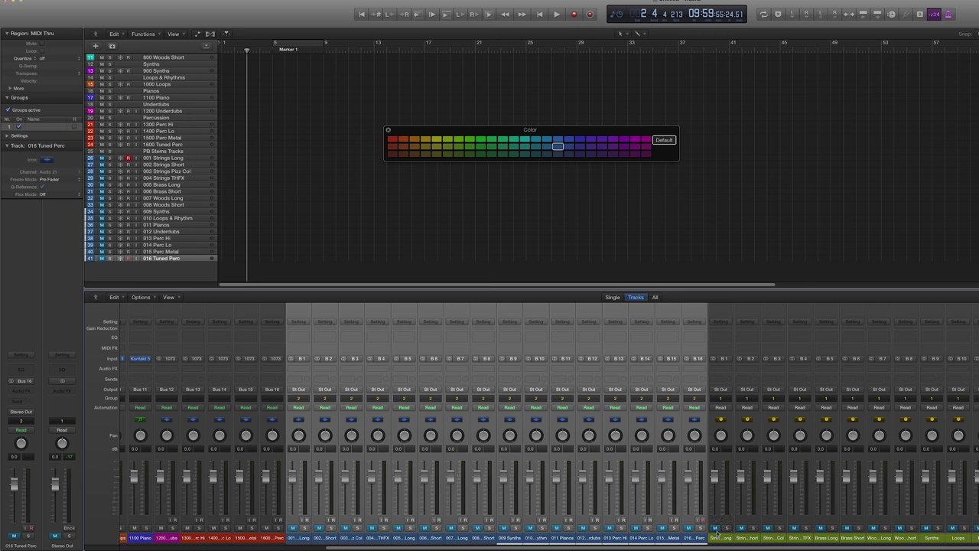
- Select all the stem aux channels, starting with Strings Long, and add a send to Bus 17 on them
{"action": "scroll", "coordinate": [252, 178], "scroll_direction": "up", "scroll_amount": 5}
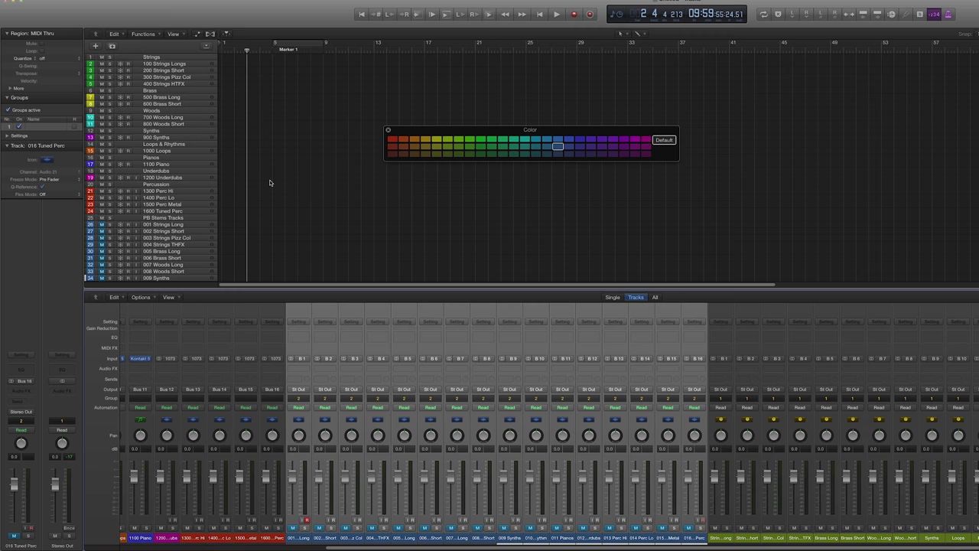
{"action": "left_click", "coordinate": [728, 335]}
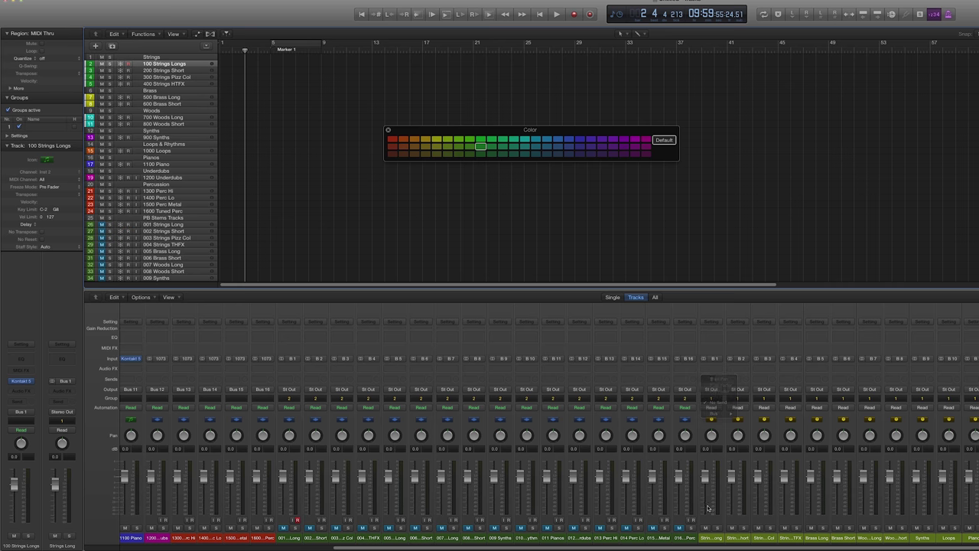
{"action": "left_click", "coordinate": [708, 538]}
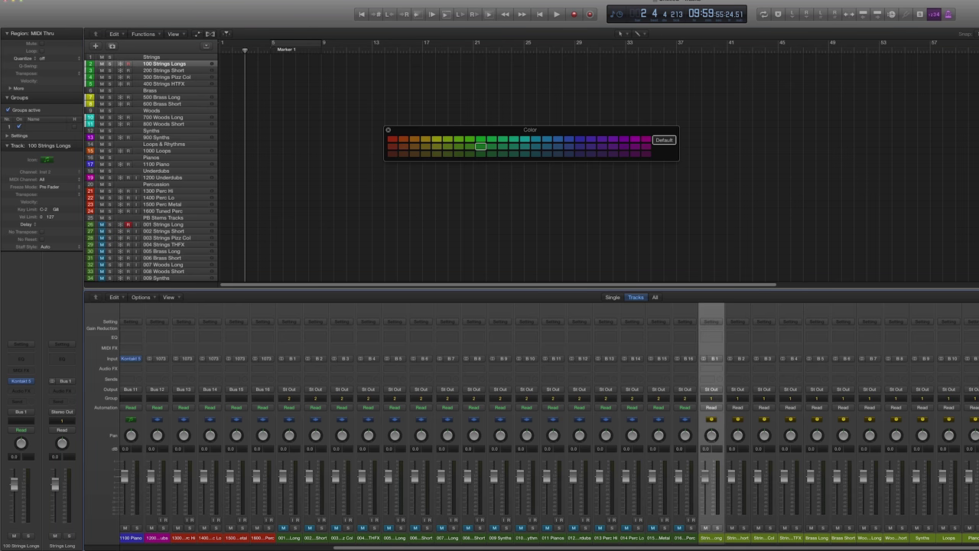
{"action": "left_click", "coordinate": [975, 458], "text": "shift"}
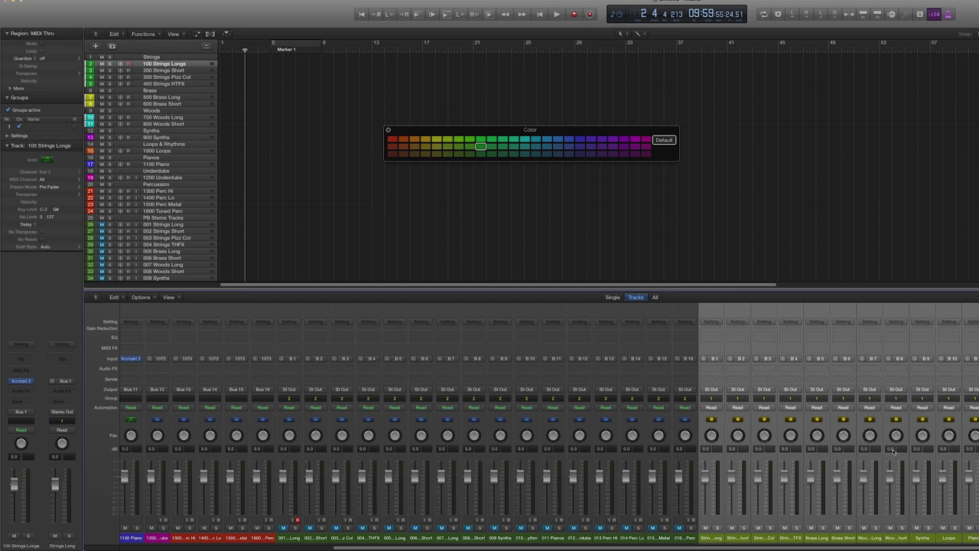
{"action": "left_click", "coordinate": [711, 379]}
{"action": "mouse_move", "coordinate": [722, 414]}
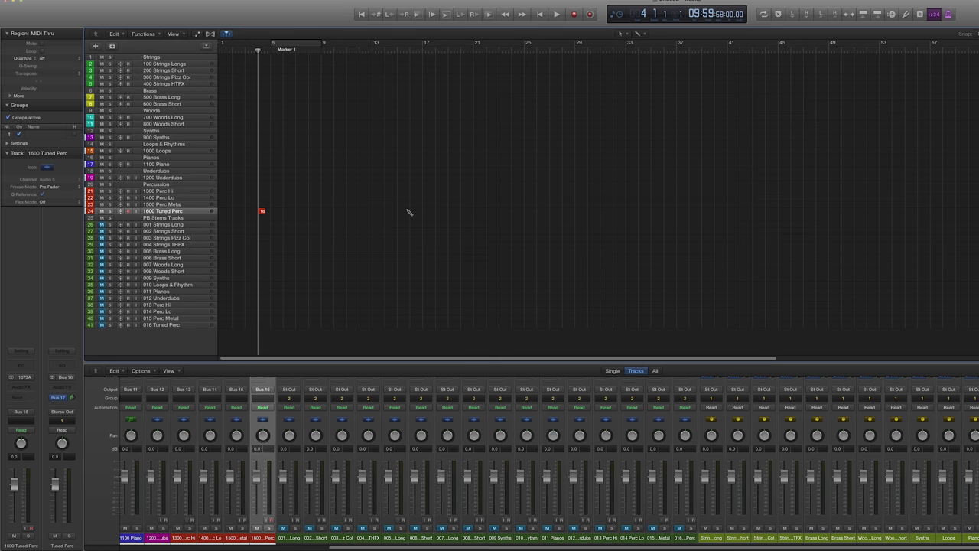
- Delete the recording 1600 Tuned Perc#01.wav from the project audio and from disk, and close the Project Audio window
{"action": "key", "text": "super+8"}
{"action": "key", "text": "BackSpace"}
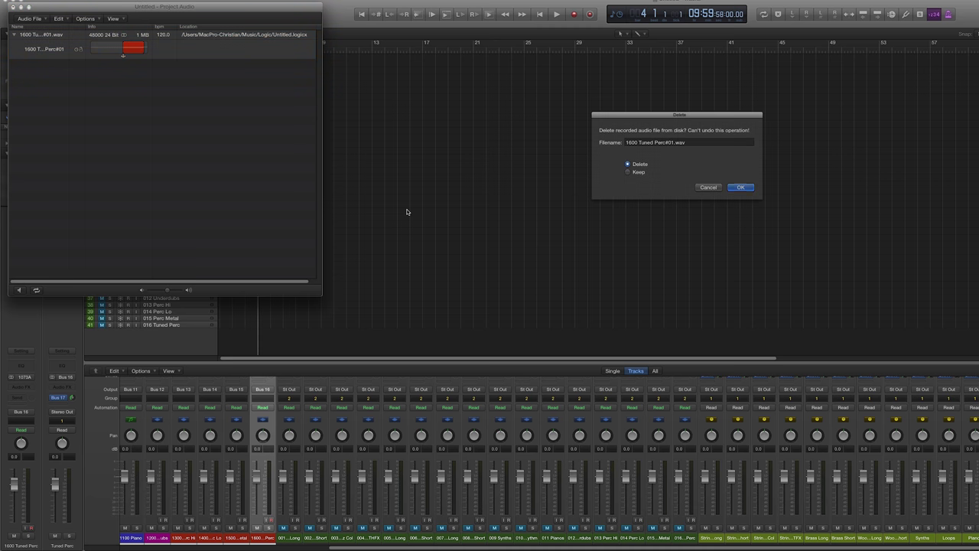
{"action": "left_click", "coordinate": [742, 187]}
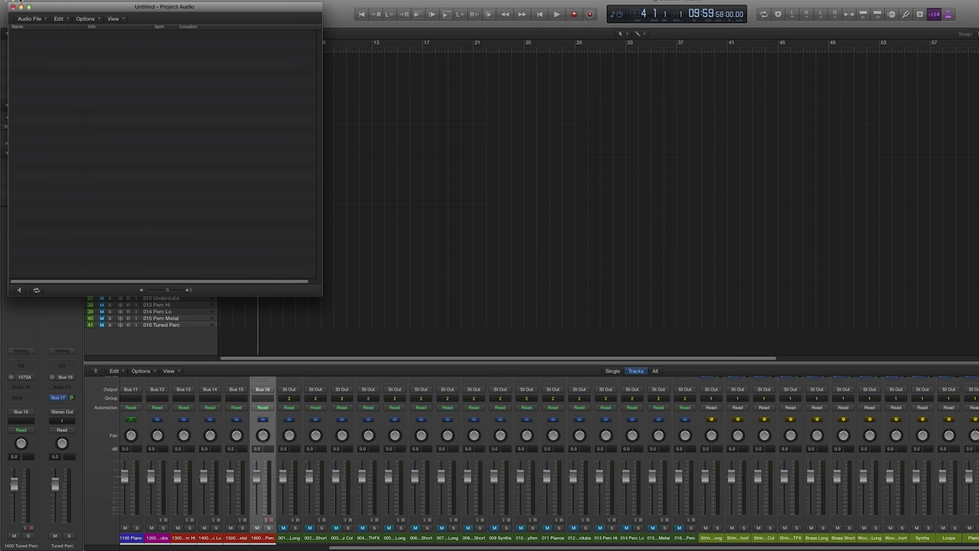
{"action": "left_click", "coordinate": [12, 7]}
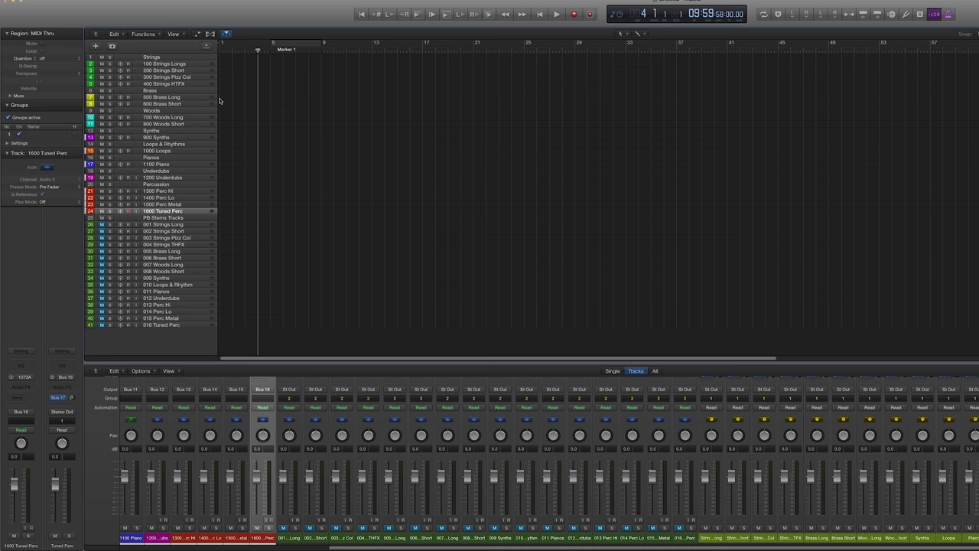
- Duplicate the 900 Synths instrument track into the Percussion section, name it 1300 Perc Hi, and remove the old percussion audio tracks
{"action": "left_click", "coordinate": [166, 191]}
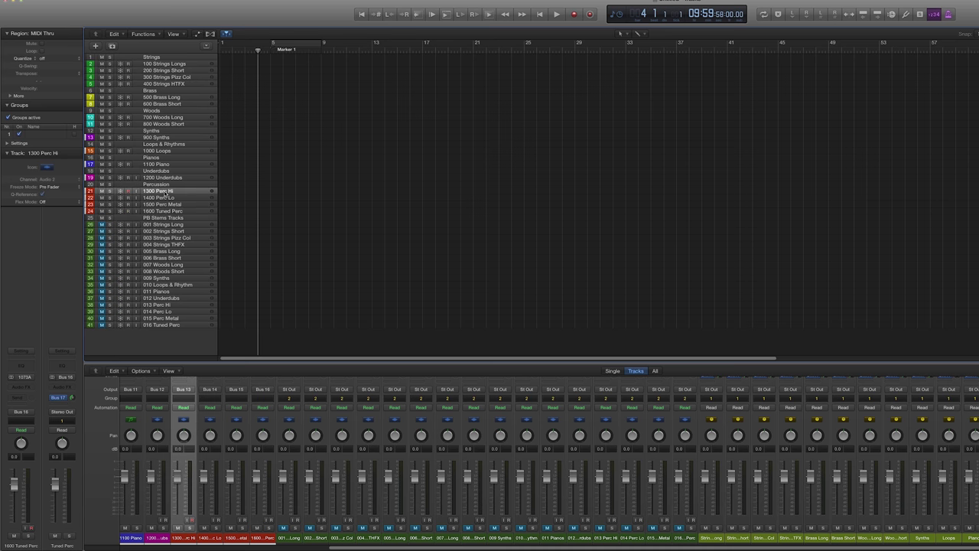
{"action": "left_click", "coordinate": [169, 178]}
{"action": "left_click", "coordinate": [163, 139]}
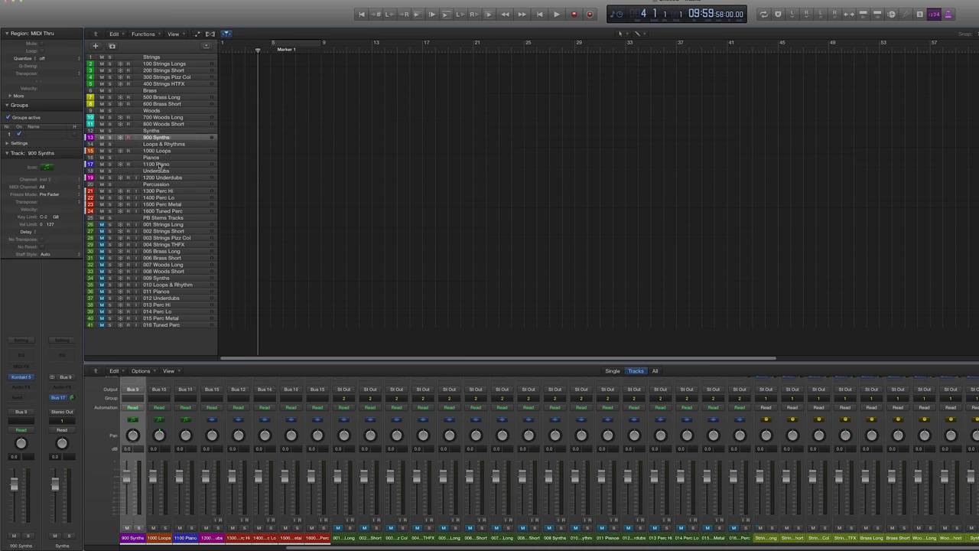
{"action": "key", "text": "super+d"}
{"action": "left_click_drag", "start_coordinate": [163, 143], "coordinate": [168, 194]}
{"action": "double_click", "coordinate": [164, 190]}
{"action": "type", "text": "1300 Perc Hi"}
{"action": "key", "text": "BackSpace"}
- Duplicate the 1300 Perc Hi instrument track three times, naming the copies 1400 Perc Lo, 1500 Perc Metal and 1600 Tuned Perc
{"action": "key", "text": "super+d"}
{"action": "key", "text": "super+d"}
{"action": "key", "text": "super+d"}
{"action": "type", "text": "1400 Perc Lo1500 Perc Metal"}
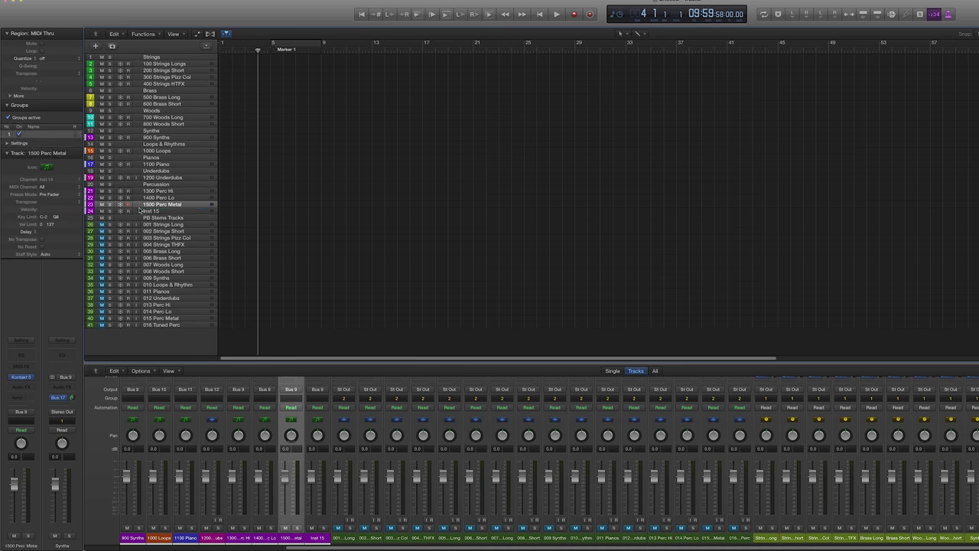
{"action": "type", "text": "1600 Tuned  Perc"}
{"action": "key", "text": "Return"}
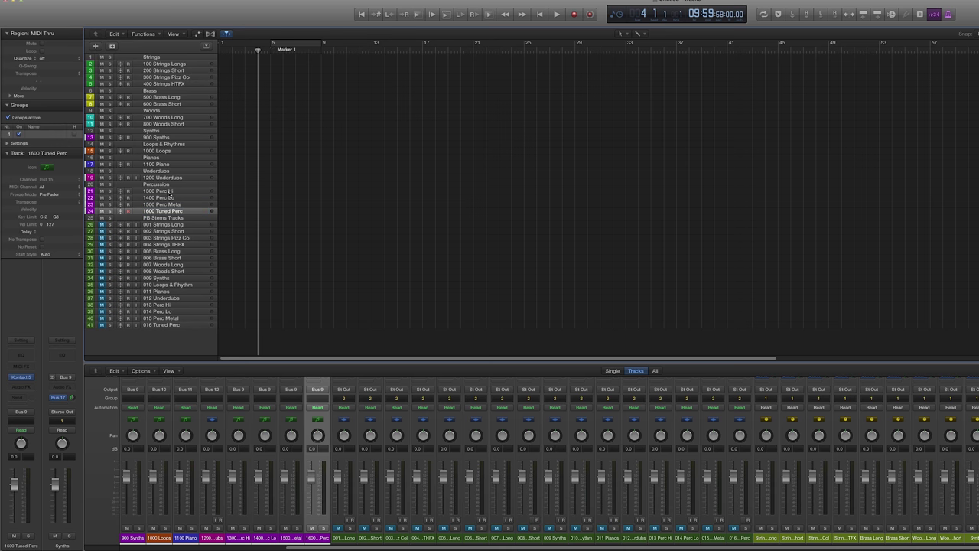
- Record a short MIDI region at bar 4 on the 1600 Tuned Perc track
{"action": "key", "text": "r"}
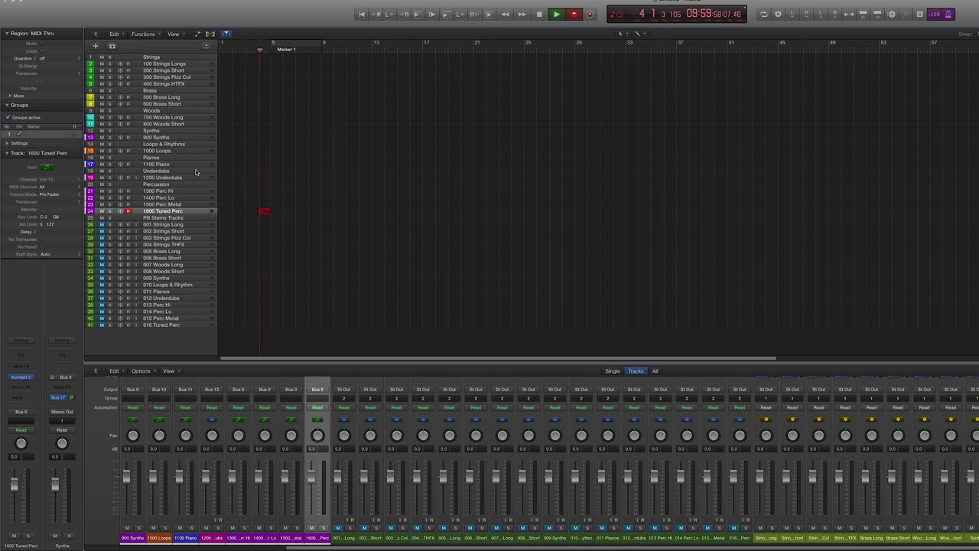
{"action": "key", "text": "space"}
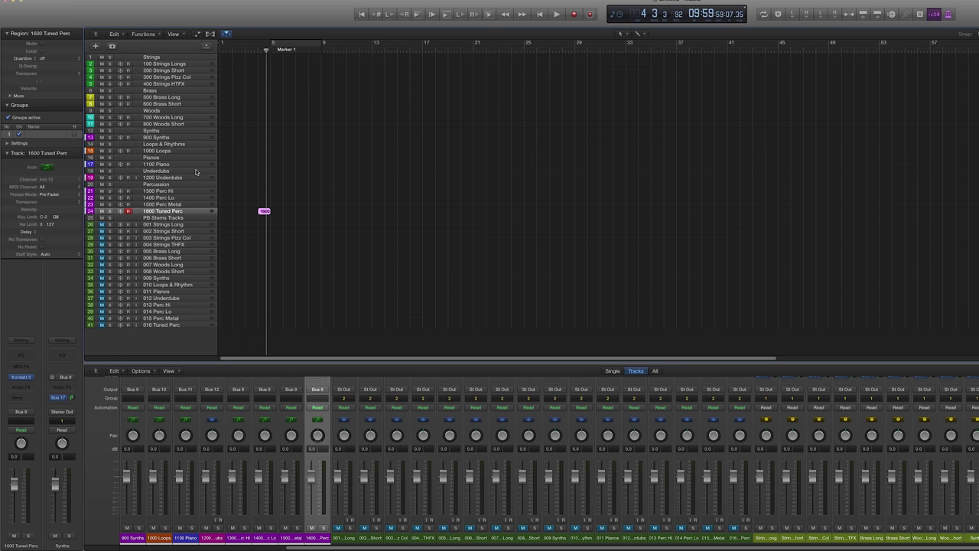
- Select the tracks 1300 Perc Hi through 1600 Tuned Perc with the recorded region and apply bright red from the color palette
{"action": "left_click", "coordinate": [172, 191]}
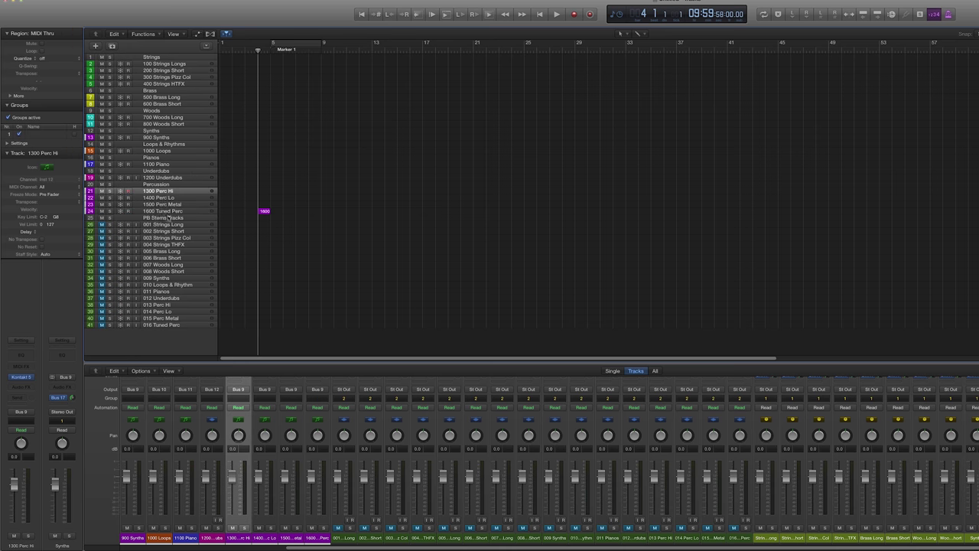
{"action": "left_click", "coordinate": [168, 211], "text": "shift"}
{"action": "key", "text": "alt+c"}
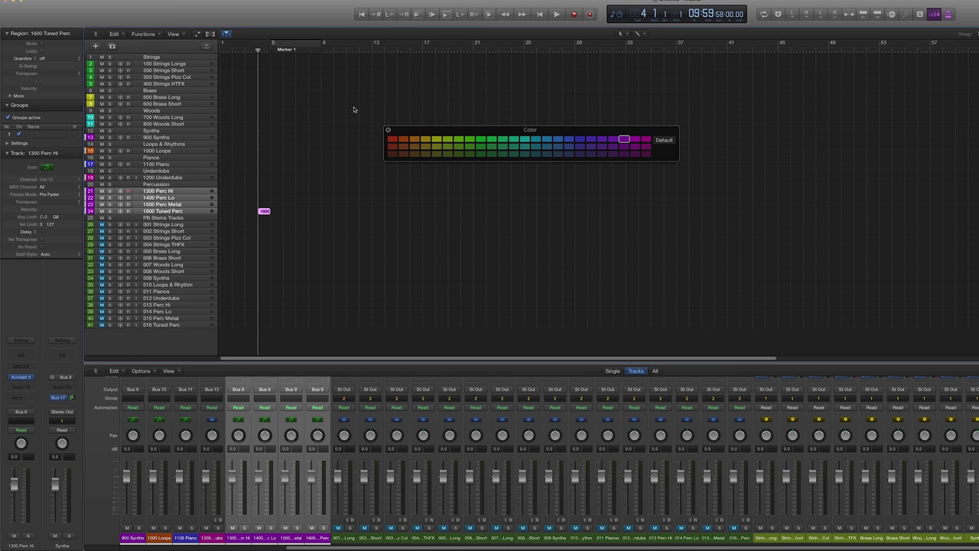
{"action": "left_click", "coordinate": [392, 139]}
{"action": "left_click", "coordinate": [388, 130]}
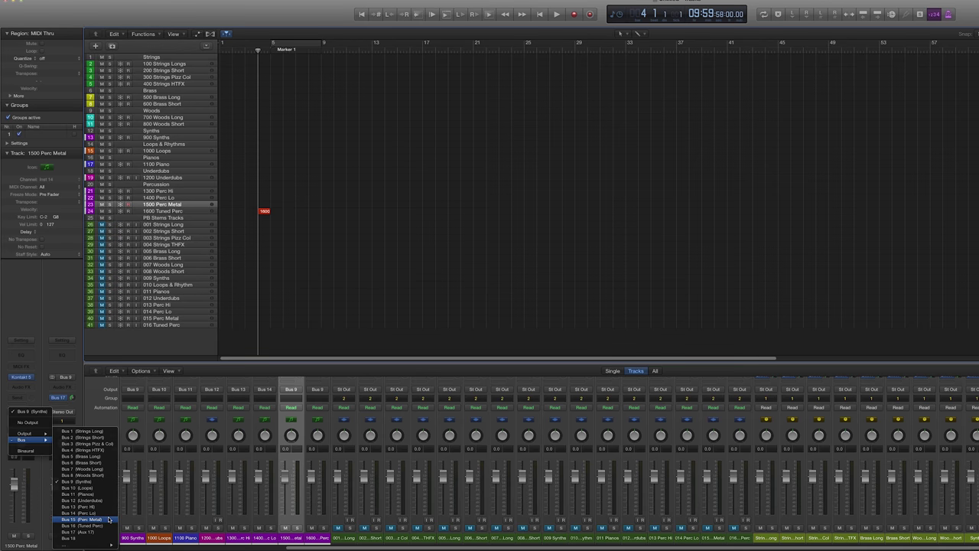
- Route the 1500 Perc Metal output to Bus 15 and the 1600 Tuned Perc output to Bus 16
{"action": "left_click", "coordinate": [110, 519]}
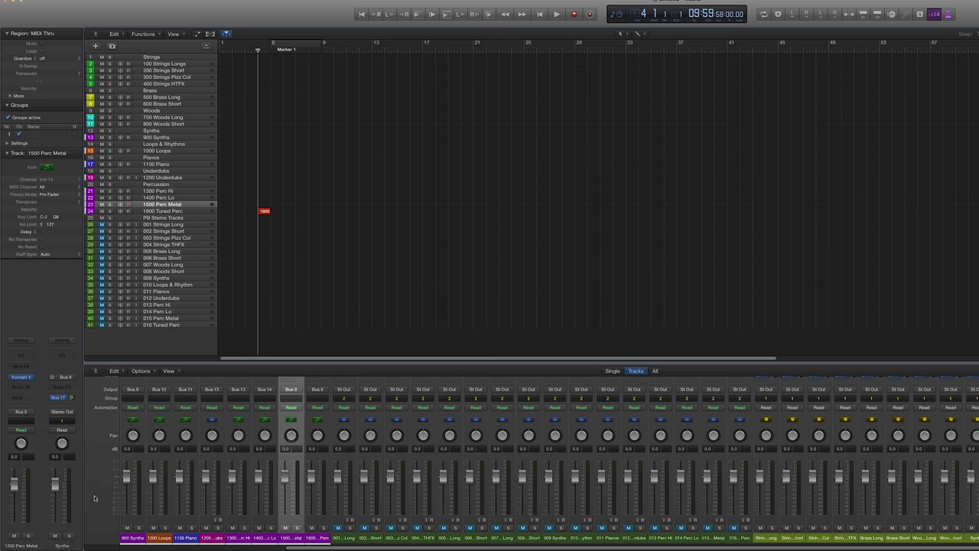
{"action": "key", "text": "Down"}
{"action": "left_click", "coordinate": [31, 412]}
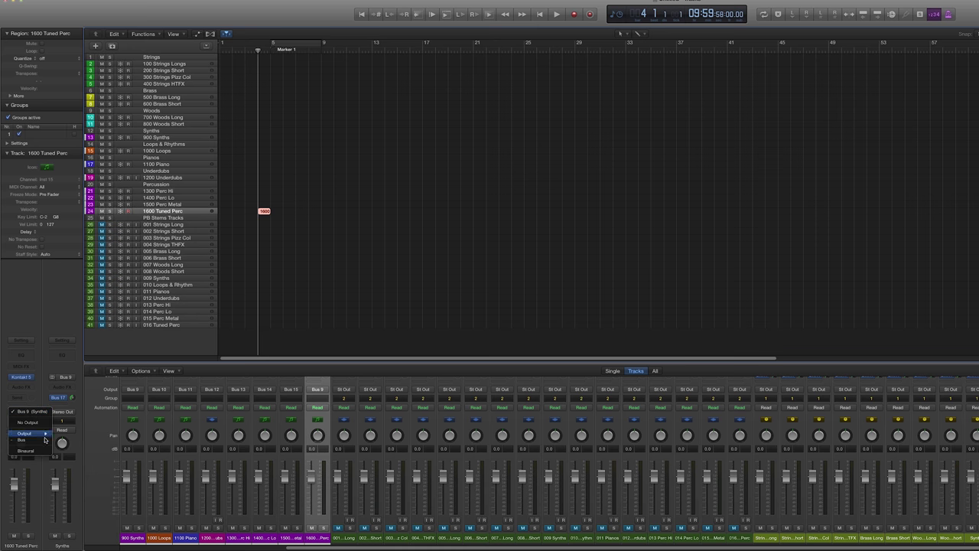
{"action": "mouse_move", "coordinate": [31, 440]}
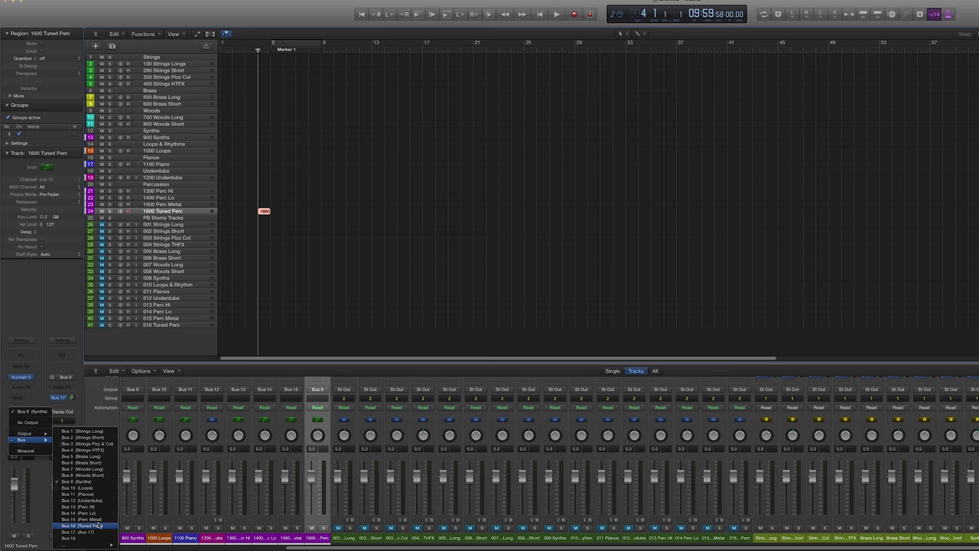
{"action": "left_click", "coordinate": [99, 525]}
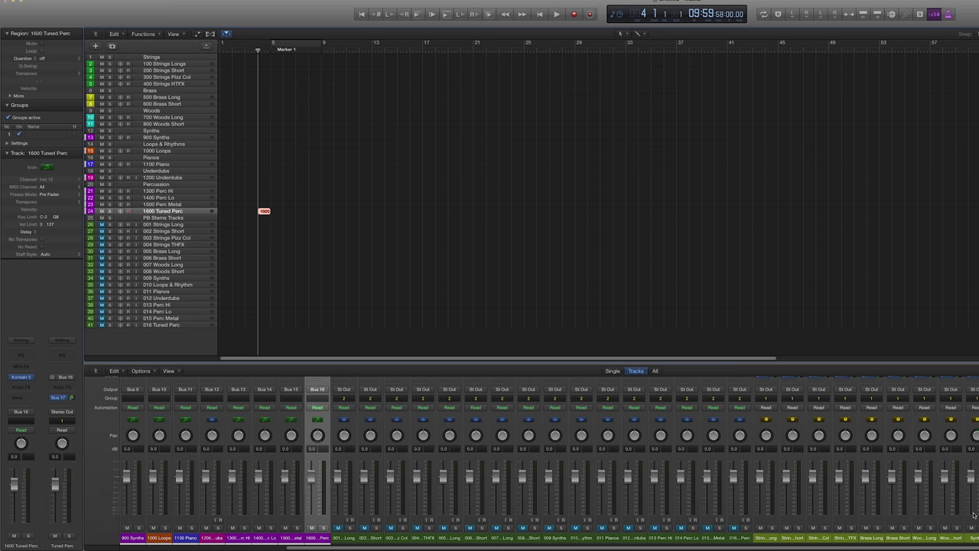
{"action": "scroll", "coordinate": [973, 512], "scroll_direction": "right", "scroll_amount": 3}
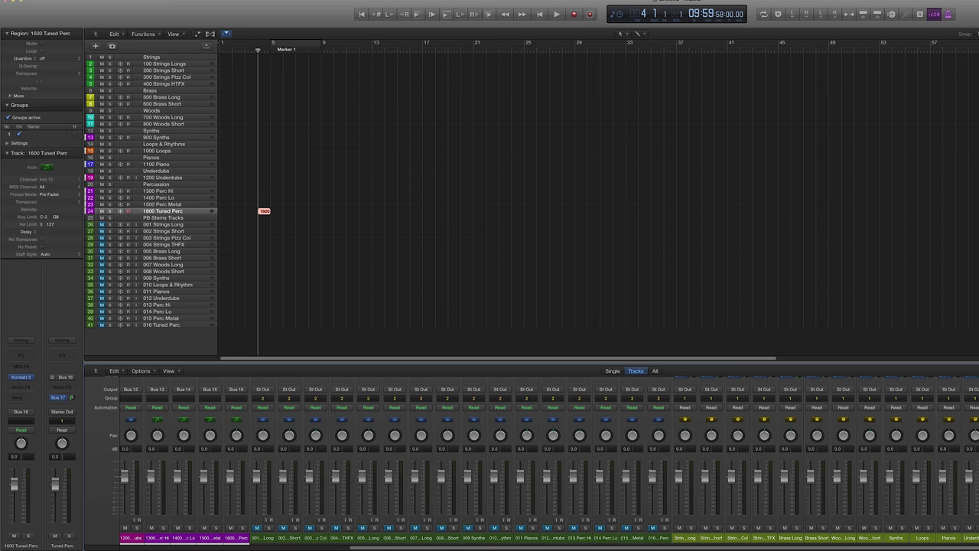
{"action": "scroll", "coordinate": [531, 459], "scroll_direction": "up", "scroll_amount": 4}
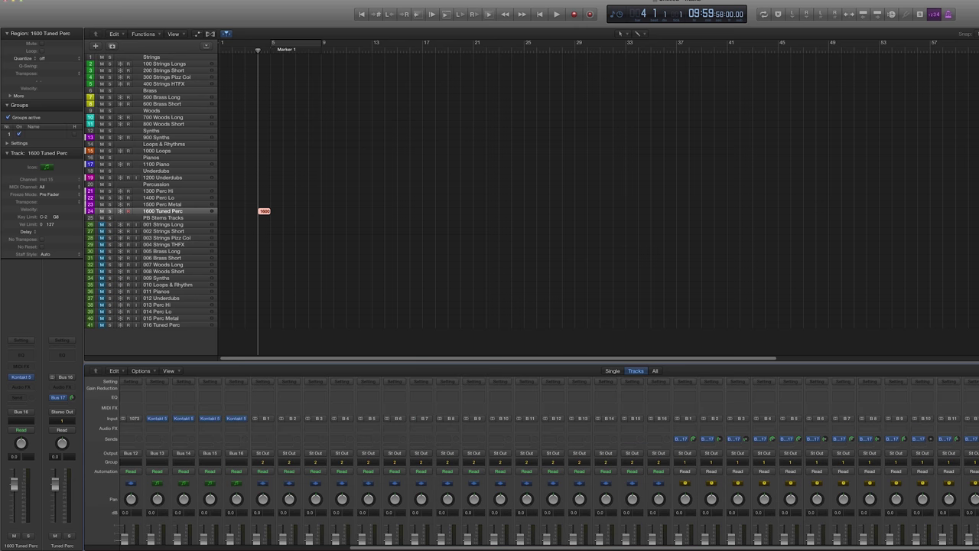
{"action": "scroll", "coordinate": [532, 459], "scroll_direction": "down", "scroll_amount": 3}
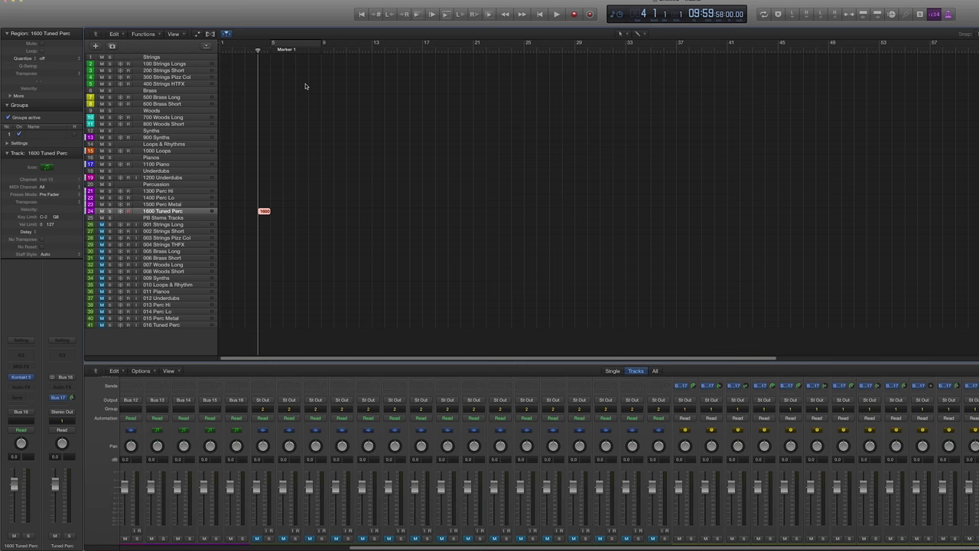
- Open the 1600 Tuned Perc region in a repositioned Score window and turn off Instrument Names in the project's score settings
{"action": "key", "text": "super+5"}
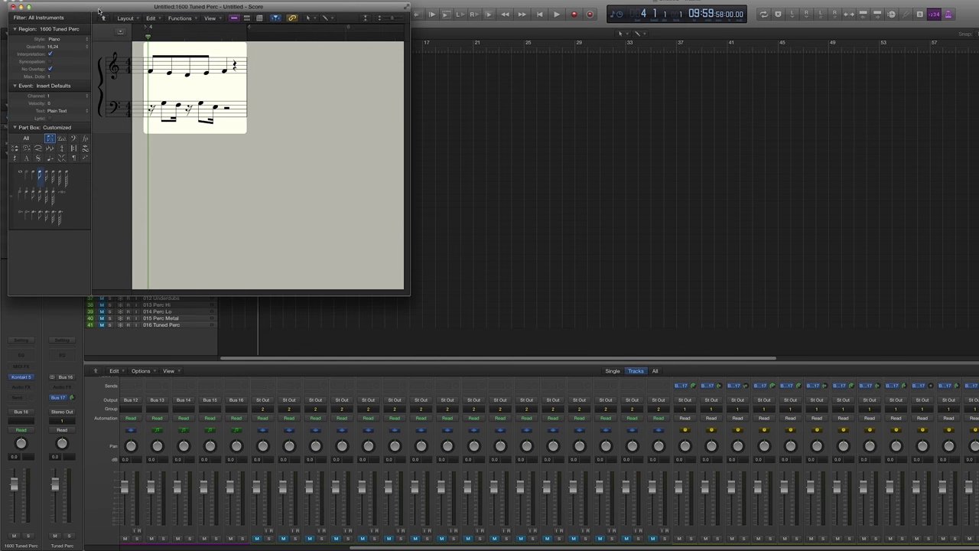
{"action": "left_click_drag", "start_coordinate": [100, 7], "coordinate": [264, 75]}
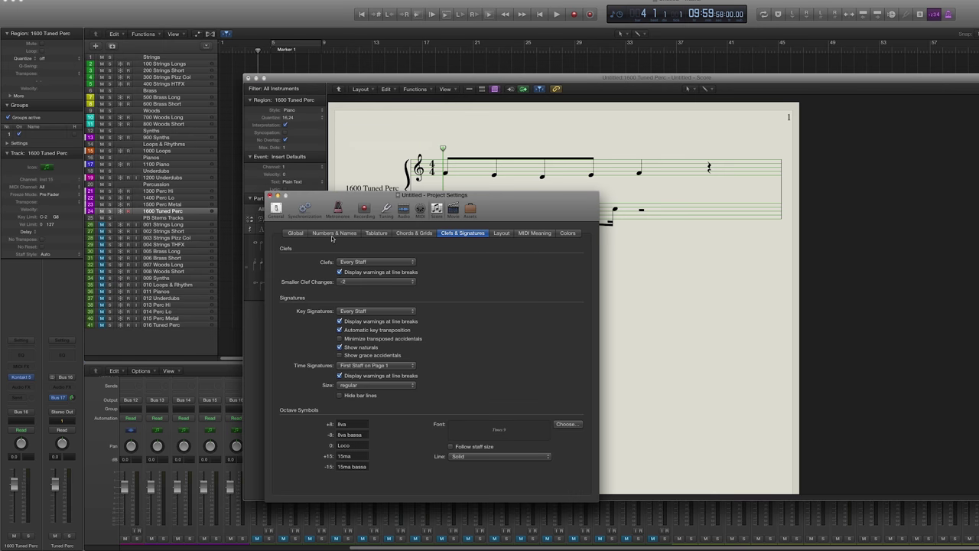
{"action": "left_click", "coordinate": [333, 233]}
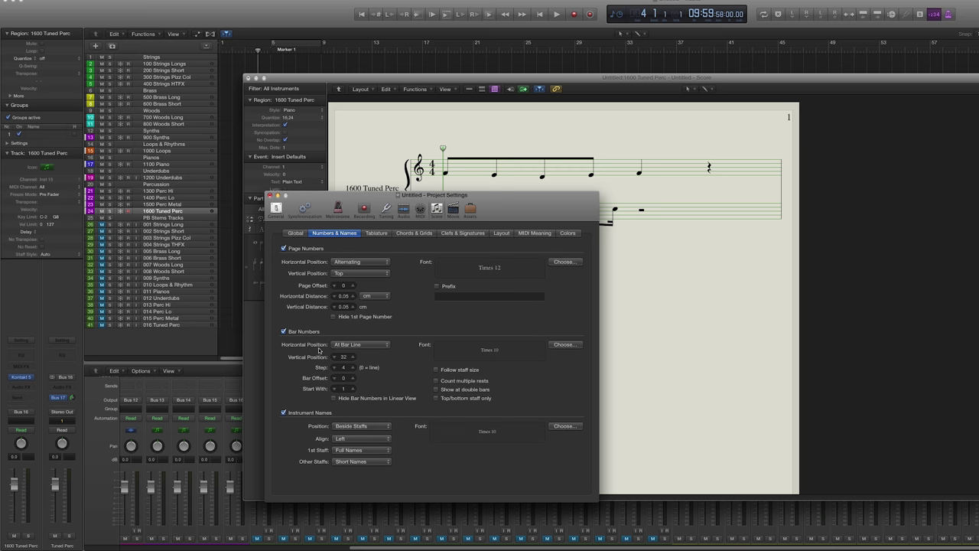
{"action": "left_click", "coordinate": [283, 413]}
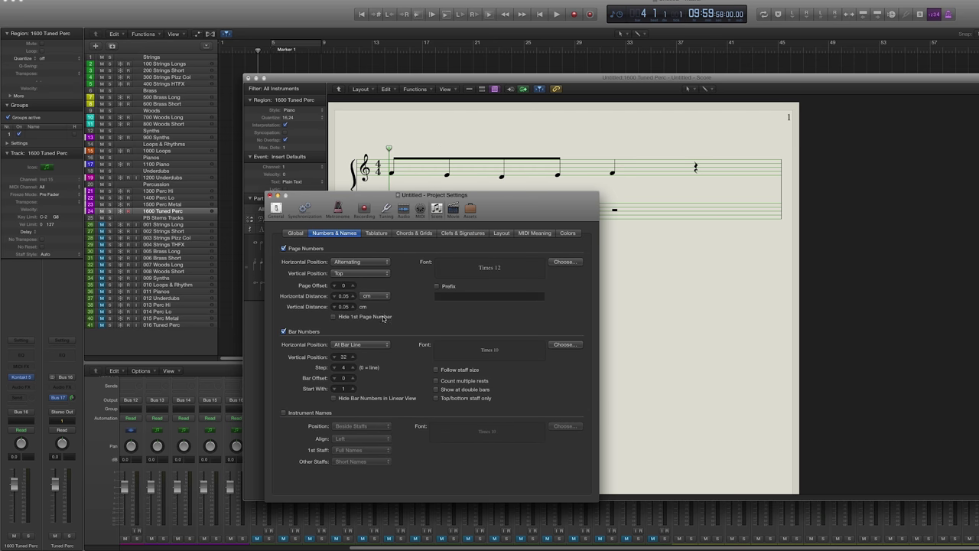
- Set the bar number step to 0 in the project's score settings and close them
{"action": "left_click", "coordinate": [371, 346]}
{"action": "double_click", "coordinate": [343, 367]}
{"action": "type", "text": "0"}
{"action": "key", "text": "Return"}
{"action": "left_click", "coordinate": [270, 195]}
- Set the bar number step to 1 in the Numbers & Names score settings and raise the bar numbers' vertical position
{"action": "left_click", "coordinate": [360, 89]}
{"action": "left_click", "coordinate": [387, 128]}
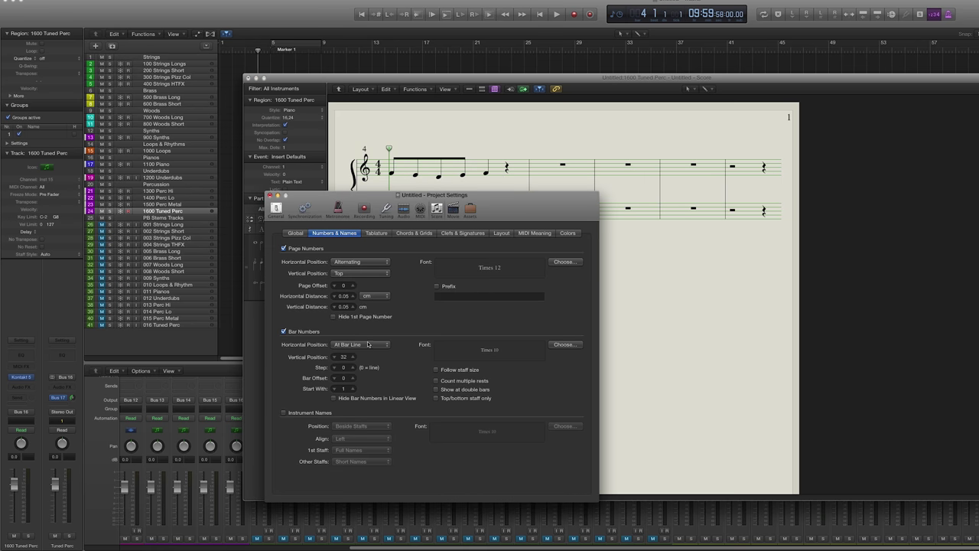
{"action": "left_click", "coordinate": [345, 368]}
{"action": "type", "text": "1"}
{"action": "key", "text": "Return"}
{"action": "left_click_drag", "start_coordinate": [344, 358], "coordinate": [345, 336]}
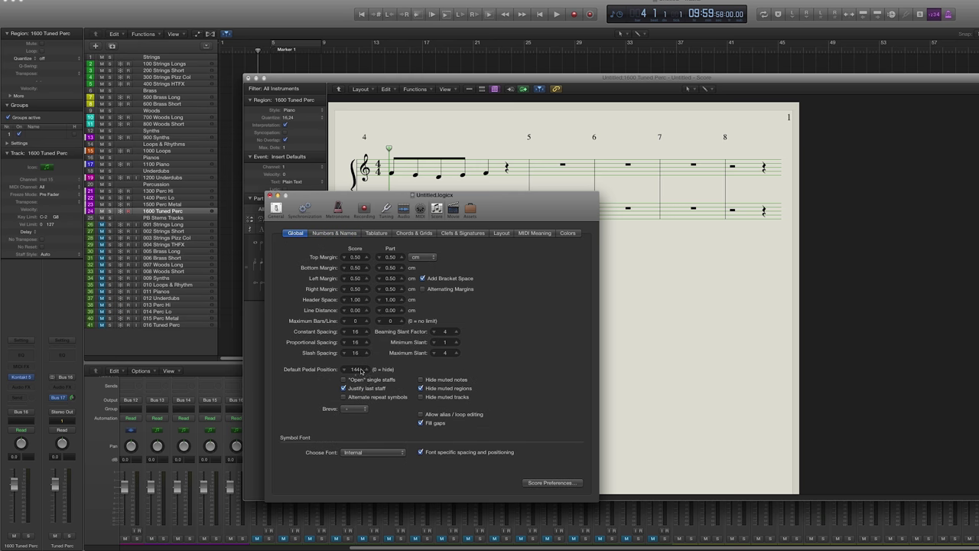
- Set the global default pedal position to 0 and the maximum bars per line to 8 for both score and part
{"action": "double_click", "coordinate": [360, 373]}
{"action": "type", "text": "0"}
{"action": "key", "text": "Return"}
{"action": "left_click", "coordinate": [358, 322]}
{"action": "type", "text": "8"}
{"action": "key", "text": "Return"}
{"action": "left_click", "coordinate": [389, 322]}
{"action": "type", "text": "8"}
{"action": "key", "text": "Return"}
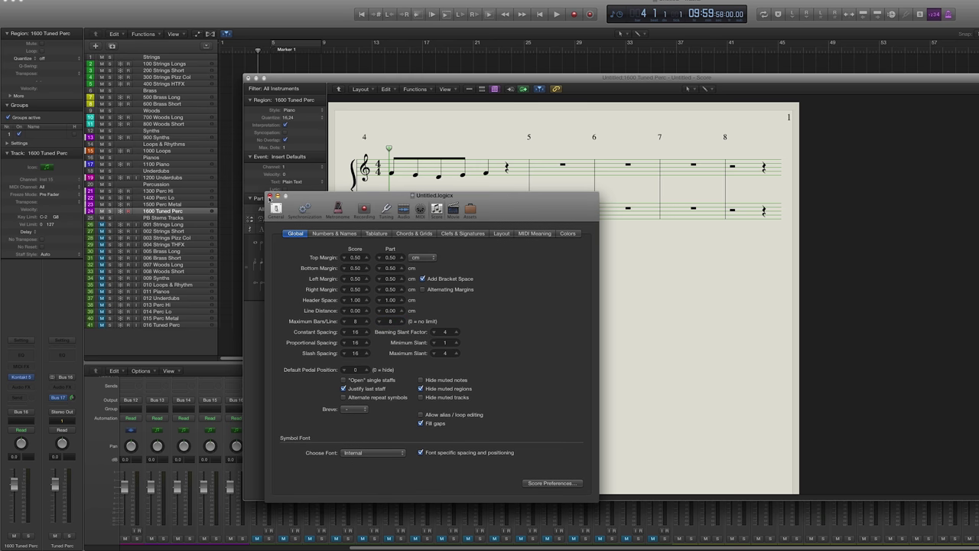
{"action": "left_click", "coordinate": [270, 197]}
- Increase the size of the selected staff styles to 5, with Guitar at 7, and close the staff styles window
{"action": "left_click", "coordinate": [362, 88]}
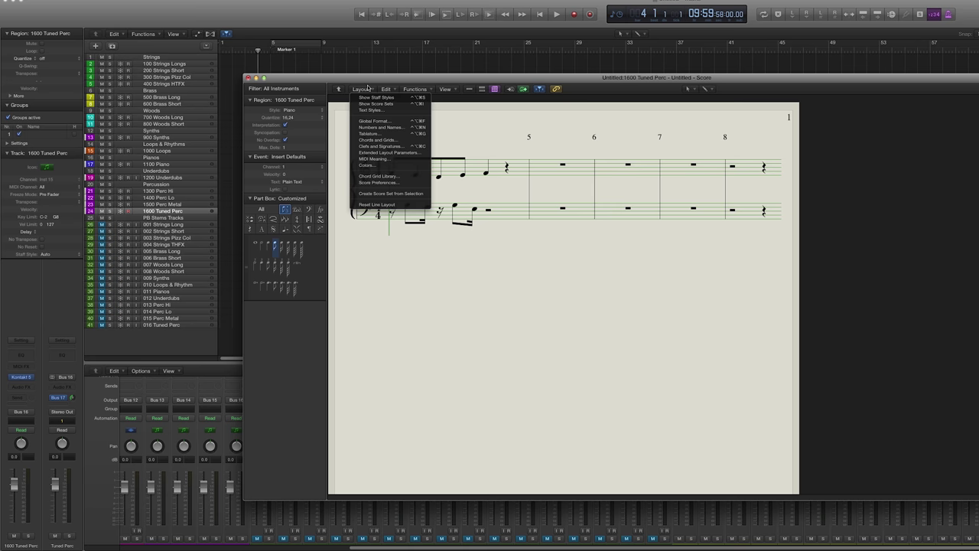
{"action": "left_click", "coordinate": [368, 87]}
{"action": "left_click", "coordinate": [370, 91]}
{"action": "left_click", "coordinate": [376, 97]}
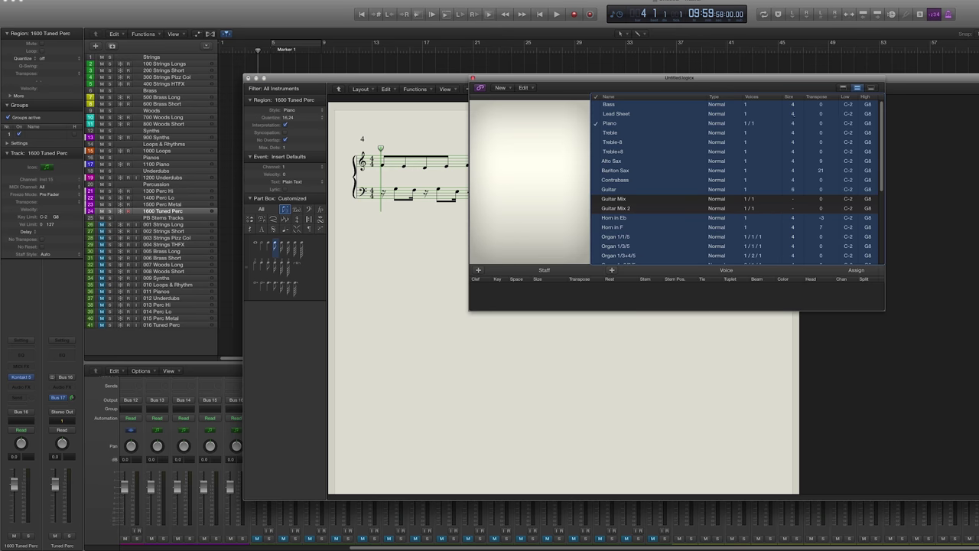
{"action": "left_click_drag", "start_coordinate": [794, 116], "coordinate": [794, 114]}
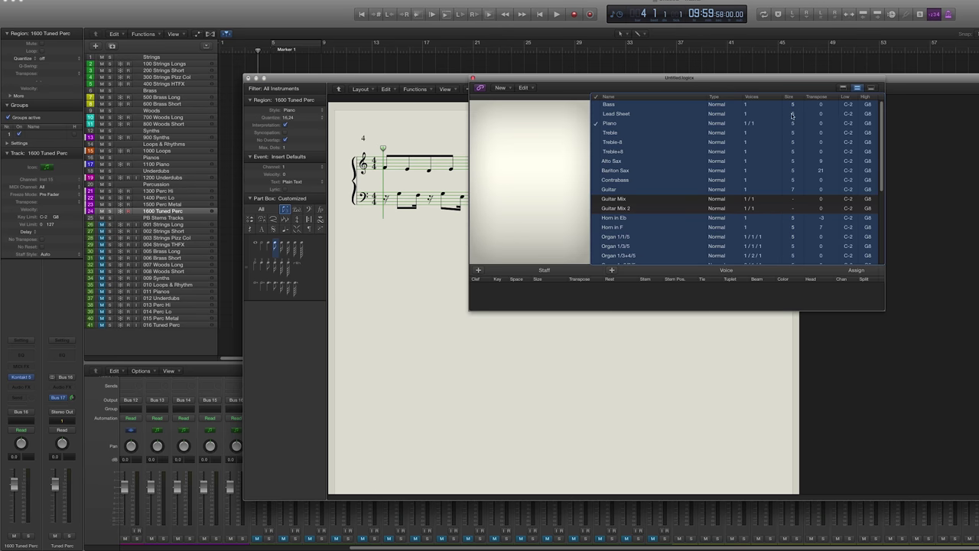
{"action": "left_click", "coordinate": [472, 78]}
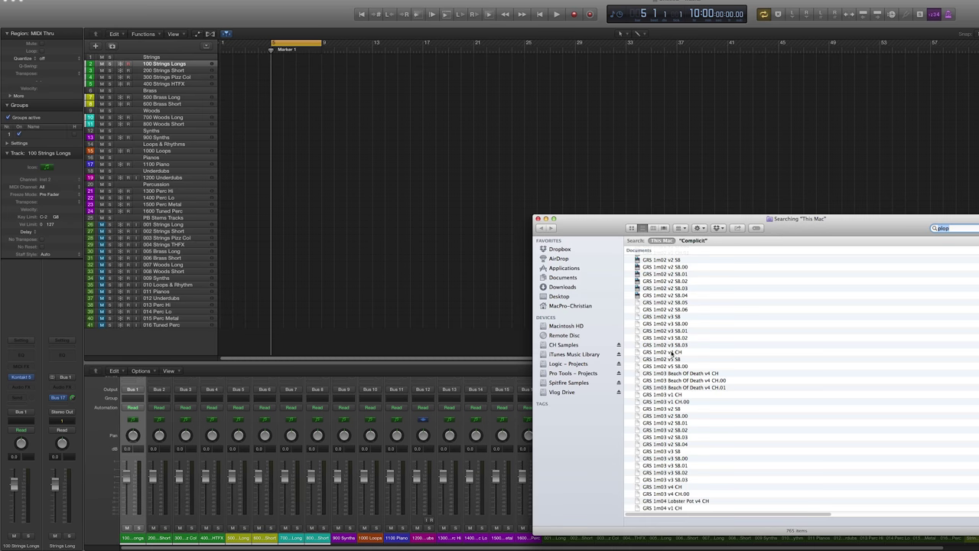
- Preview the PLOP sound file from the plop search results in Finder
{"action": "left_click", "coordinate": [656, 369]}
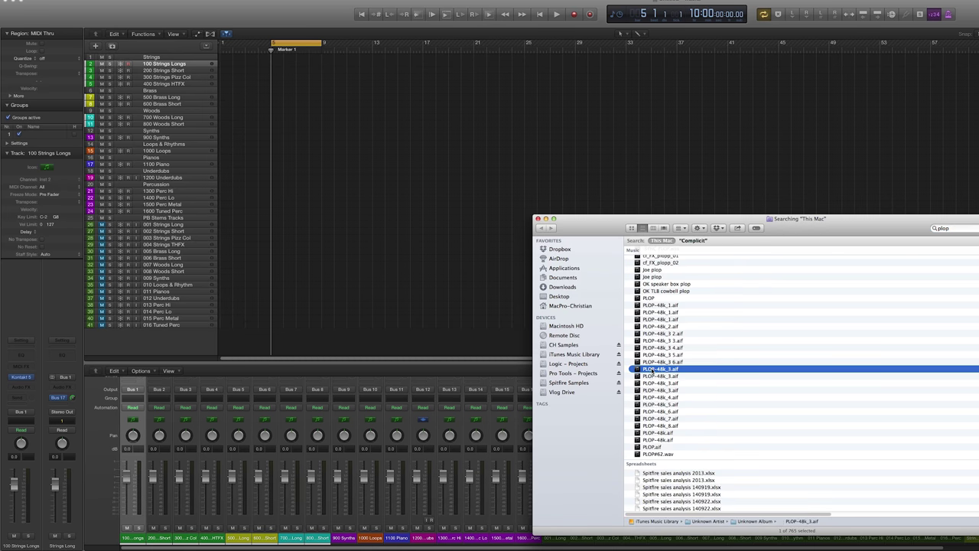
{"action": "left_click", "coordinate": [648, 298]}
{"action": "key", "text": "space"}
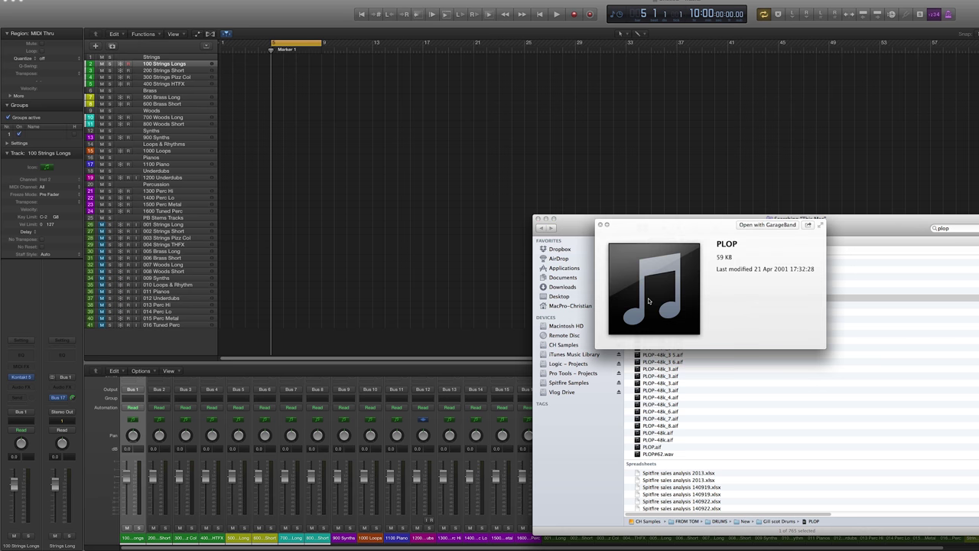
- Add a new audio track below 016 Tuned Perc and name it Plop
{"action": "left_click_drag", "start_coordinate": [648, 298], "coordinate": [165, 329]}
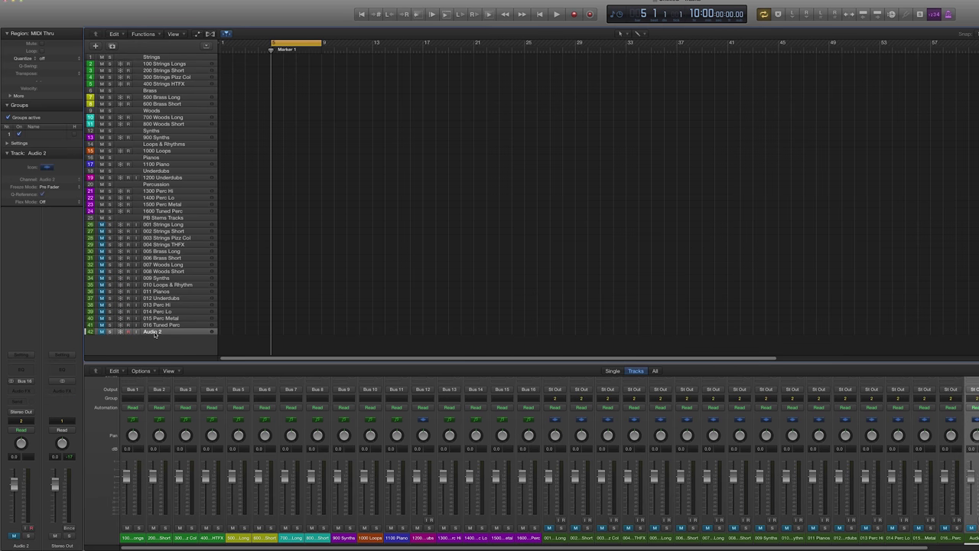
{"action": "double_click", "coordinate": [156, 334]}
{"action": "type", "text": "Plop"}
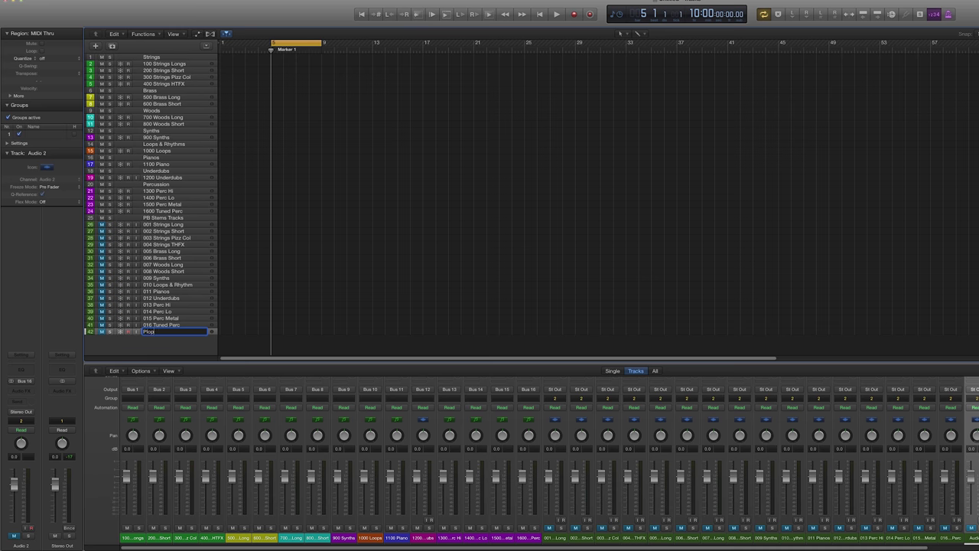
{"action": "key", "text": "Return"}
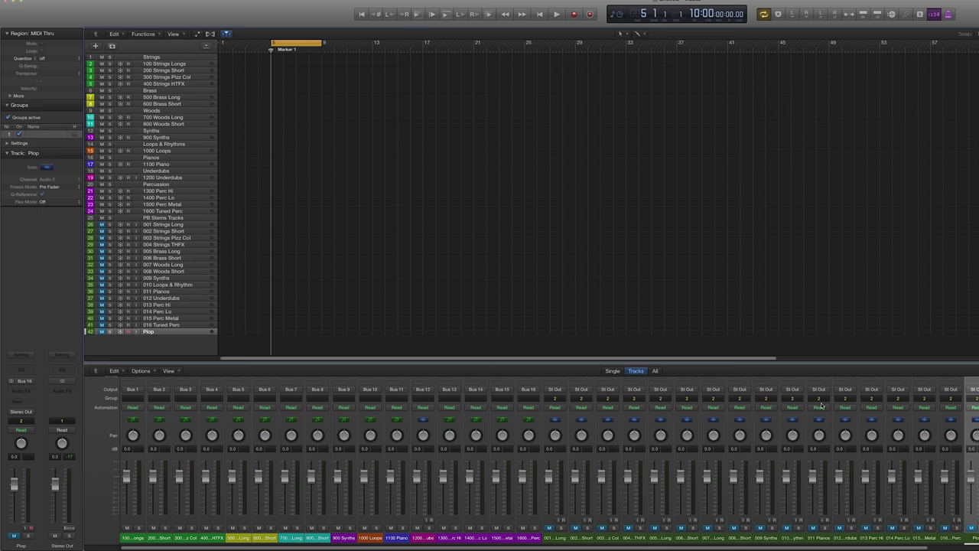
- Add PLOP-48k_1.aif from Finder to the project audio and place it on the Plop track at bar 4
{"action": "key", "text": "super+8"}
{"action": "left_click", "coordinate": [230, 532]}
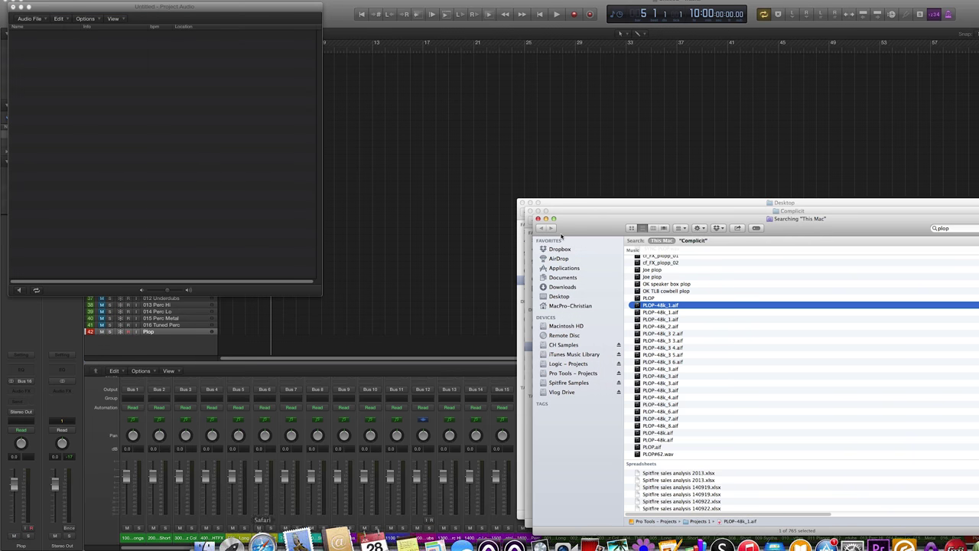
{"action": "left_click_drag", "start_coordinate": [673, 306], "coordinate": [98, 70]}
{"action": "left_click_drag", "start_coordinate": [34, 34], "coordinate": [261, 332]}
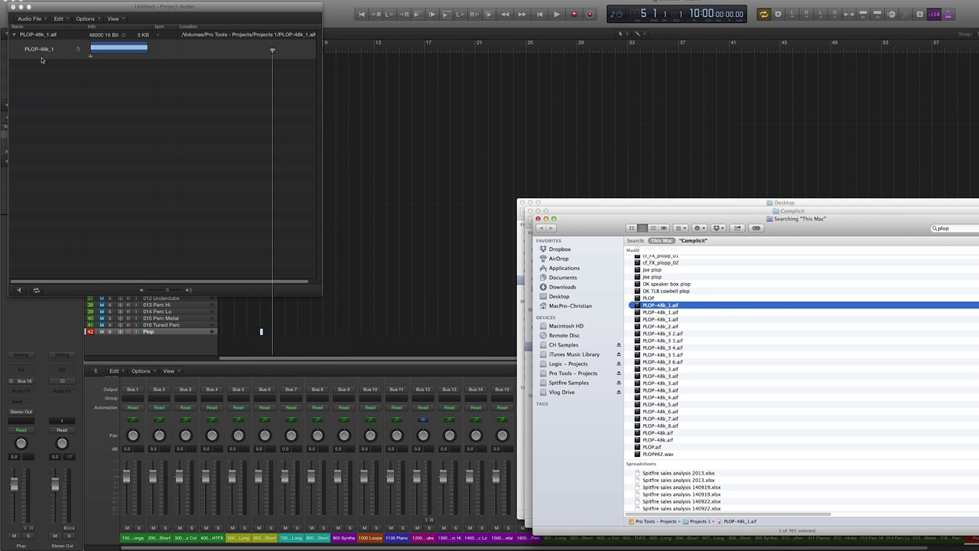
{"action": "left_click", "coordinate": [13, 7]}
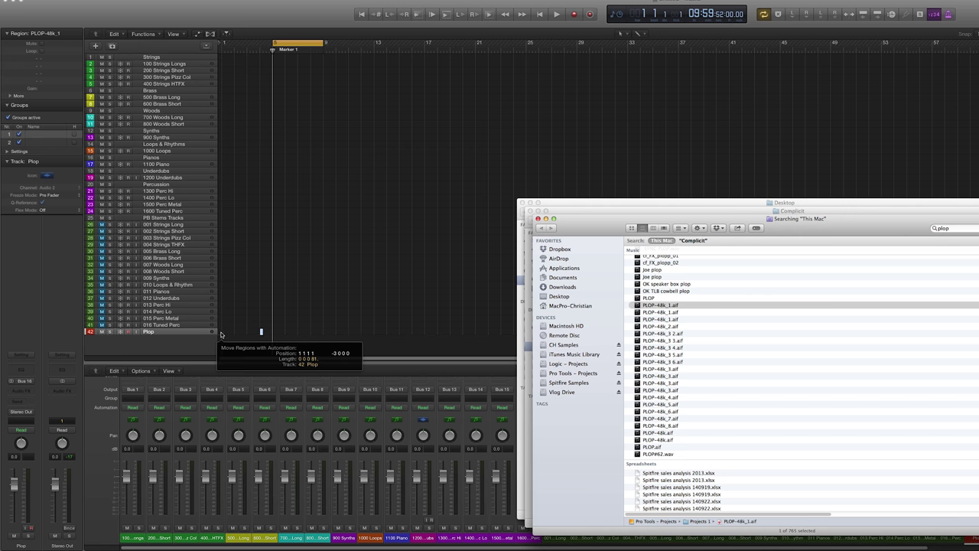
- Move the PLOP-48k_1 region to bar 1 on the Plop track and turn off the cycle range
{"action": "left_click", "coordinate": [302, 43]}
{"action": "left_click", "coordinate": [303, 43]}
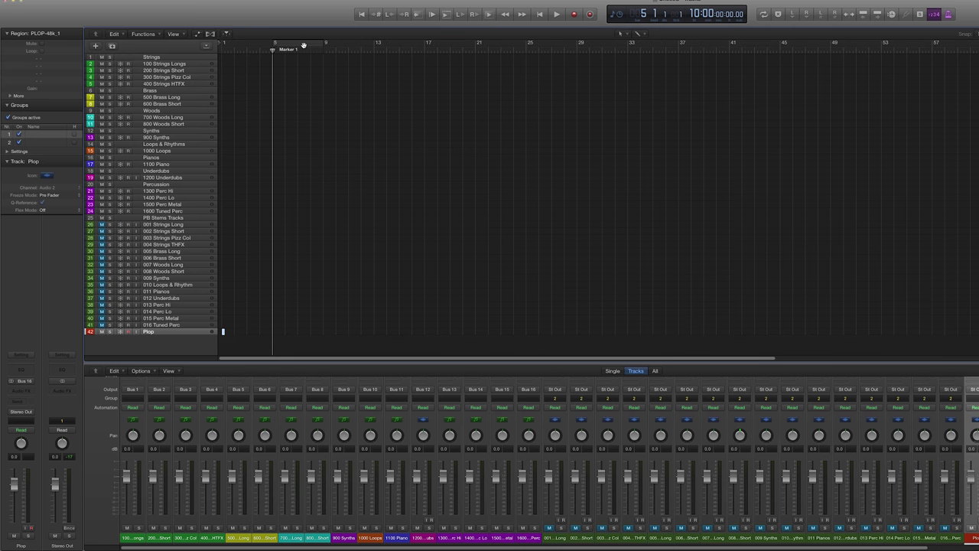